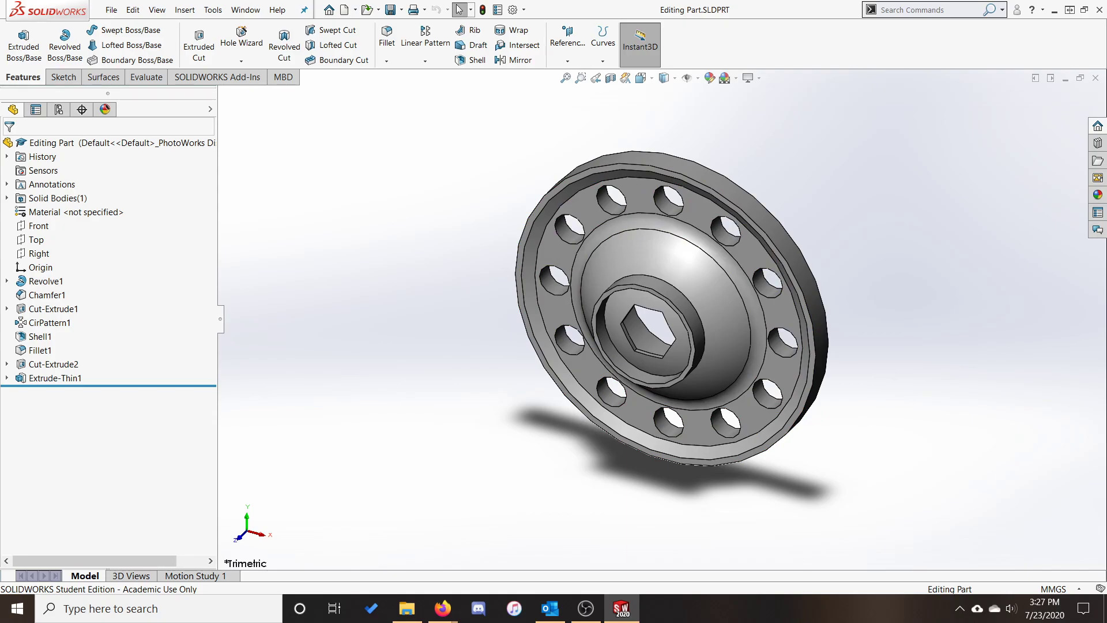
{"action": "left_click", "coordinate": [780, 242]}
{"action": "left_click", "coordinate": [905, 280]}
Change the sketch plane of Revolve1's Sketch1 to the Front plane and continue the rebuild, ignoring errors.
{"action": "left_click", "coordinate": [7, 281]}
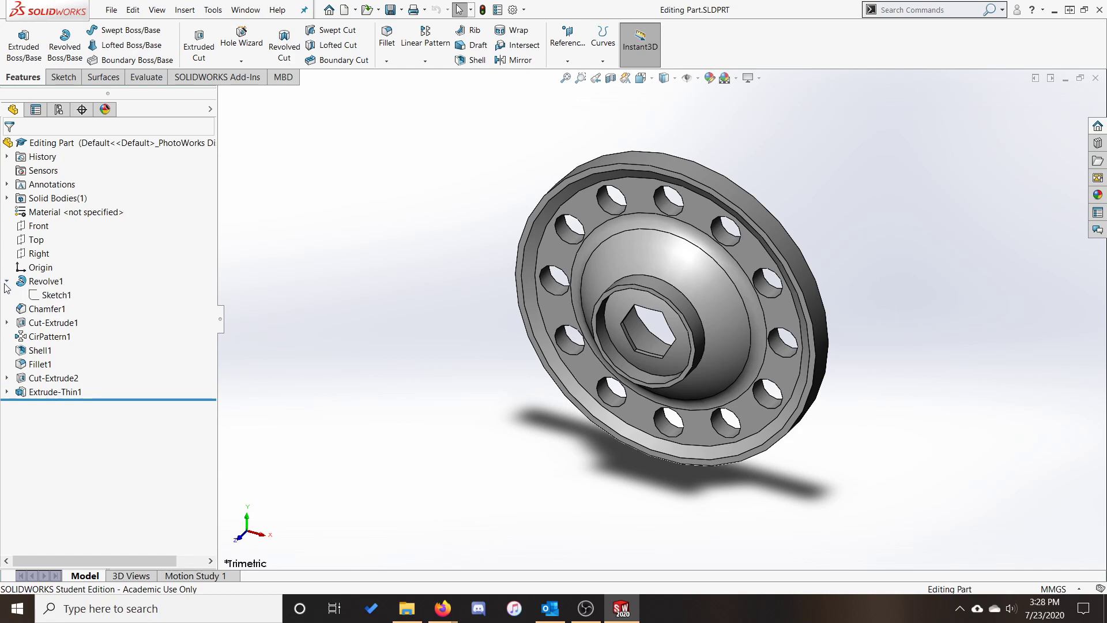
{"action": "right_click", "coordinate": [50, 296]}
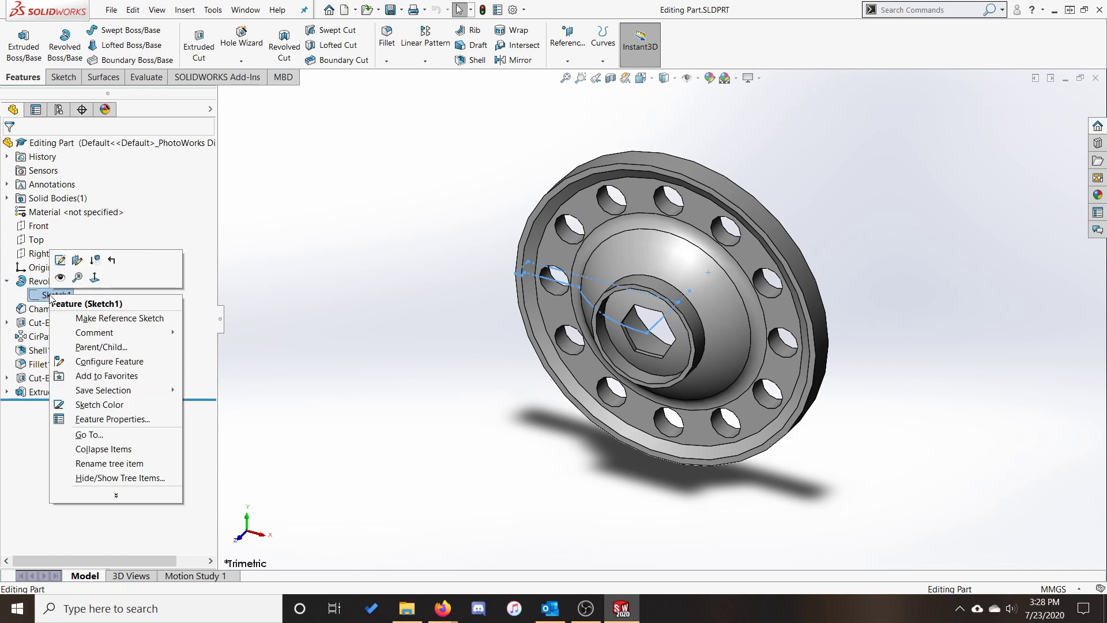
{"action": "left_click", "coordinate": [78, 260]}
{"action": "mouse_move", "coordinate": [300, 259]}
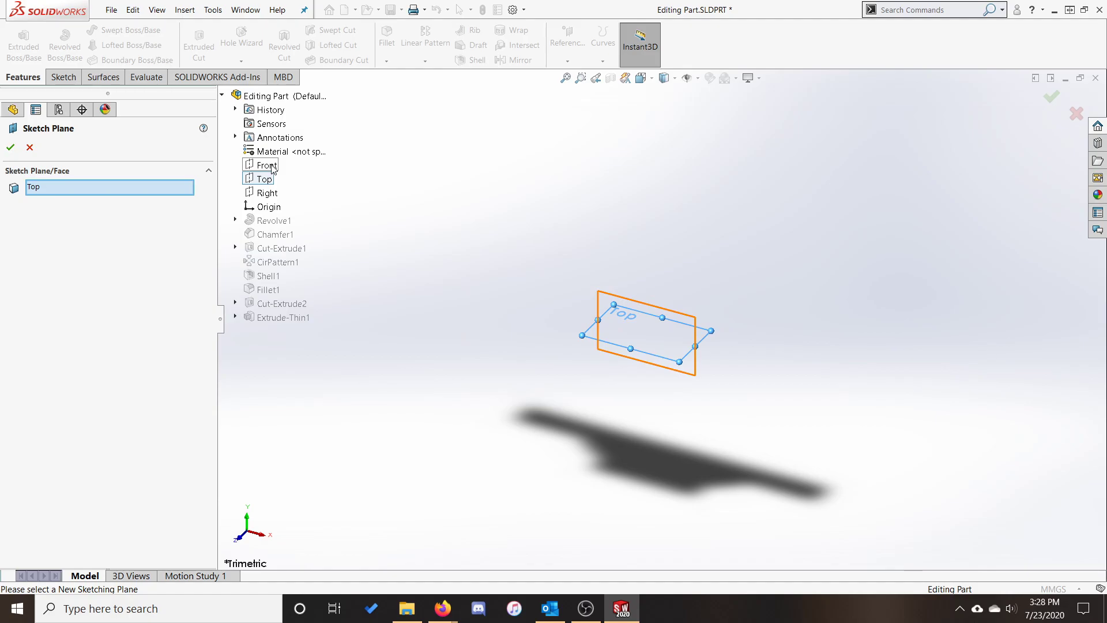
{"action": "left_click", "coordinate": [266, 165]}
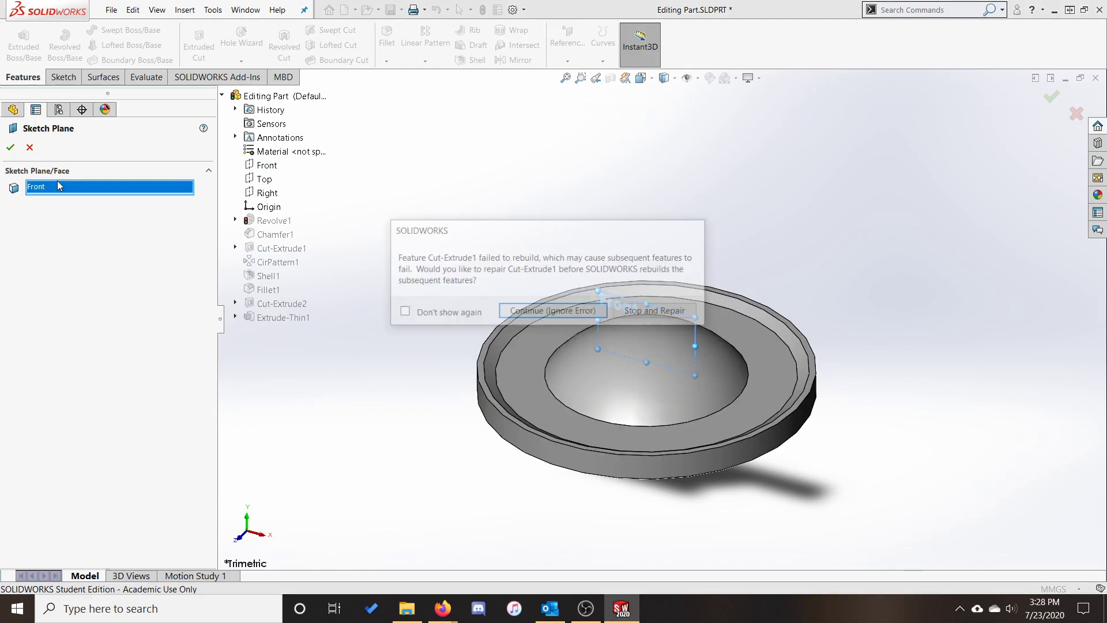
{"action": "left_click", "coordinate": [508, 315]}
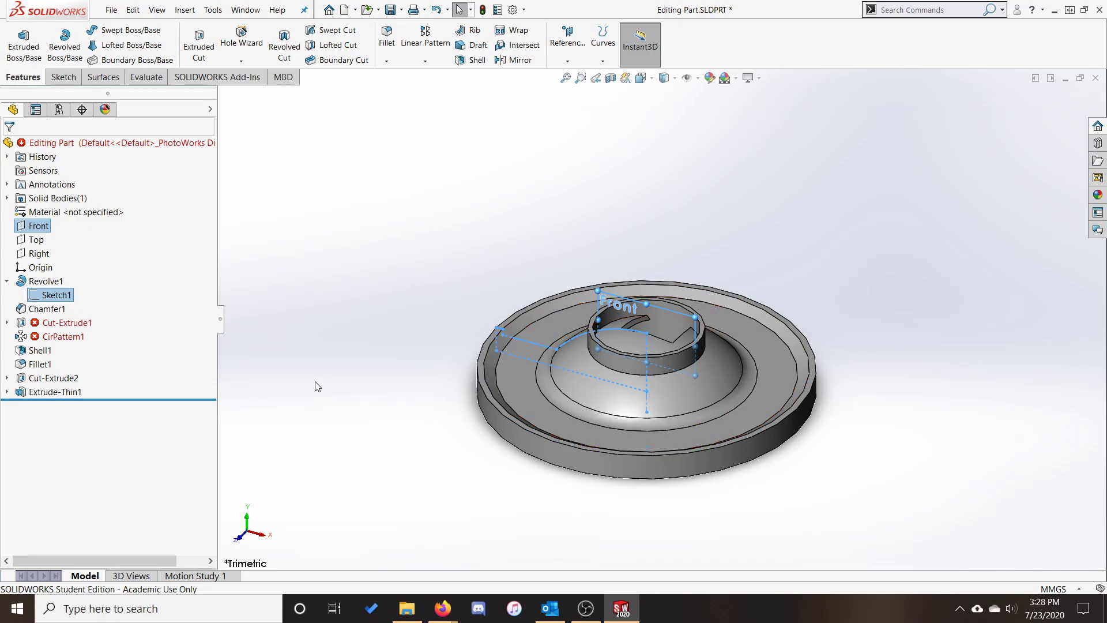
{"action": "mouse_move", "coordinate": [81, 329]}
{"action": "key", "text": "Escape"}
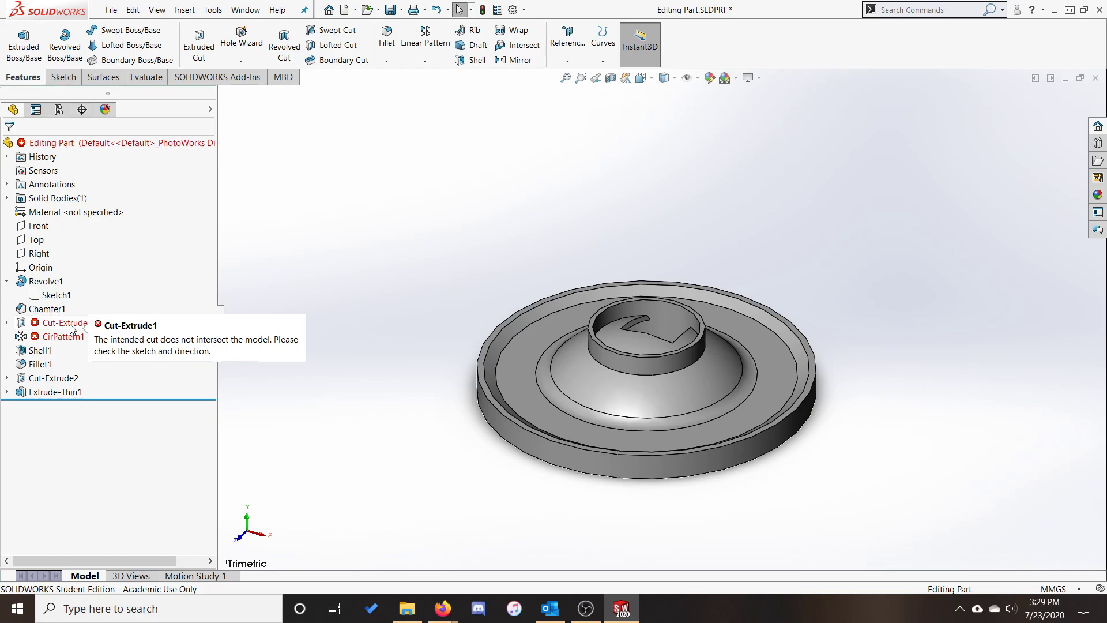
Move Cut-Extrude1's Sketch2 onto the flat ring-shaped face between the dome and the rim.
{"action": "left_click", "coordinate": [6, 322]}
{"action": "left_click", "coordinate": [47, 339]}
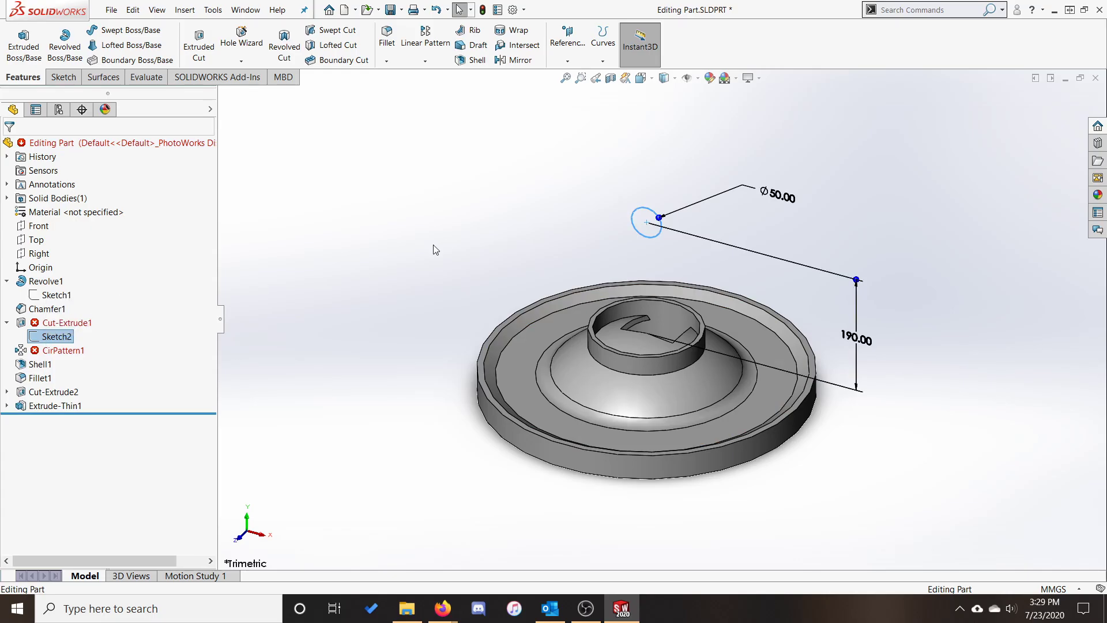
{"action": "right_click", "coordinate": [44, 339]}
{"action": "left_click", "coordinate": [64, 309]}
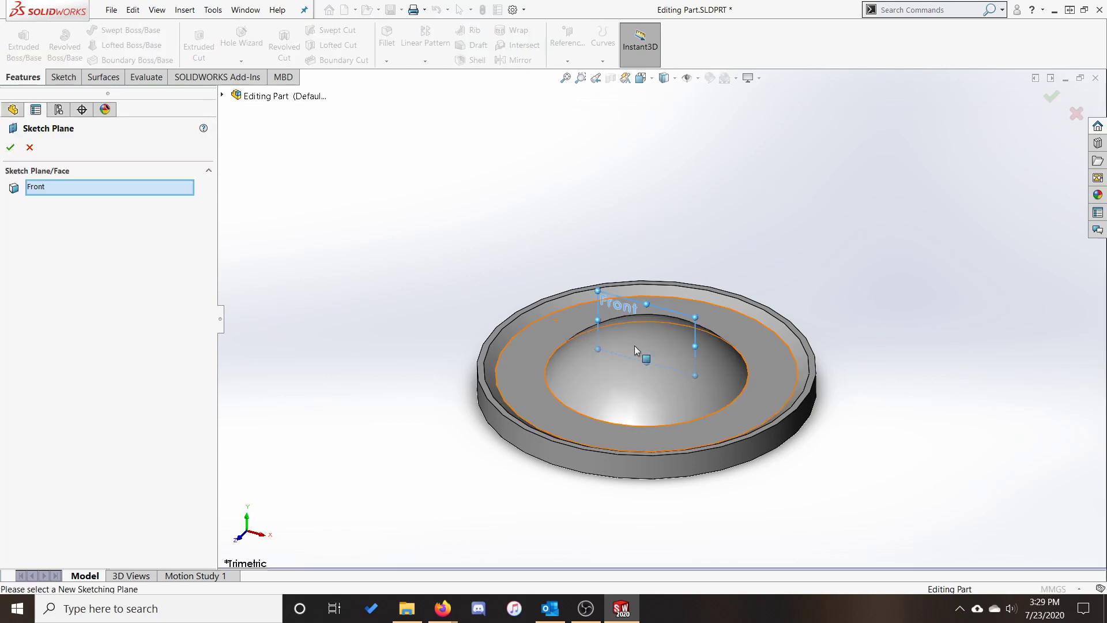
{"action": "left_click", "coordinate": [759, 333]}
{"action": "left_click", "coordinate": [1051, 98]}
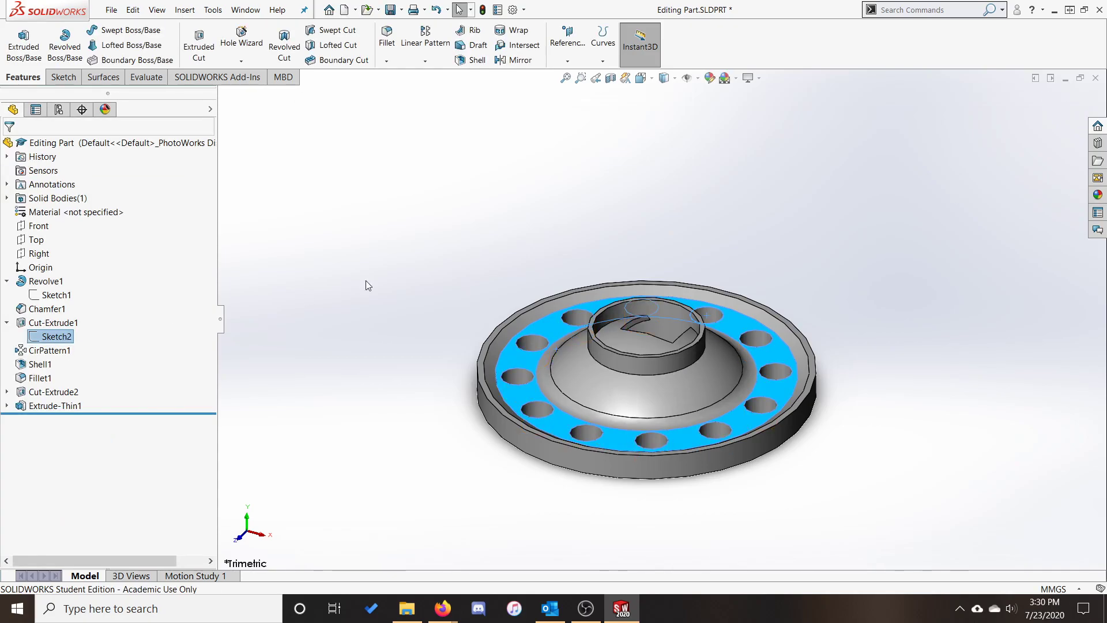
Check Cut-Extrude2 and its hexagonal Sketch3 on the model, and suppress the Cut-Extrude2 feature.
{"action": "left_click", "coordinate": [54, 392]}
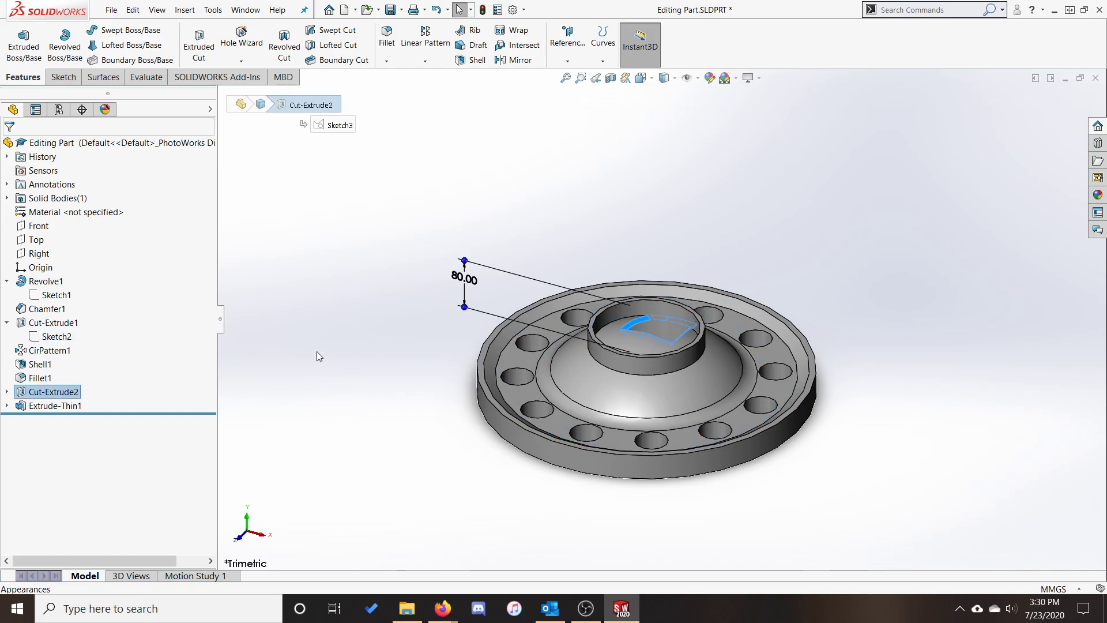
{"action": "left_click", "coordinate": [6, 392]}
{"action": "left_click", "coordinate": [56, 406]}
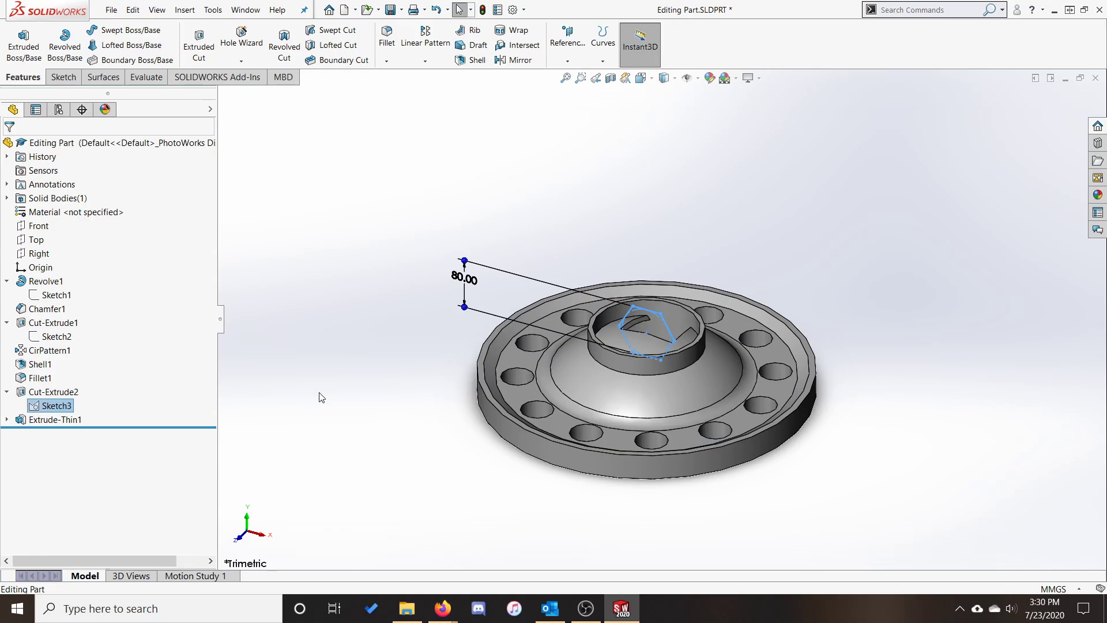
{"action": "left_click", "coordinate": [343, 369]}
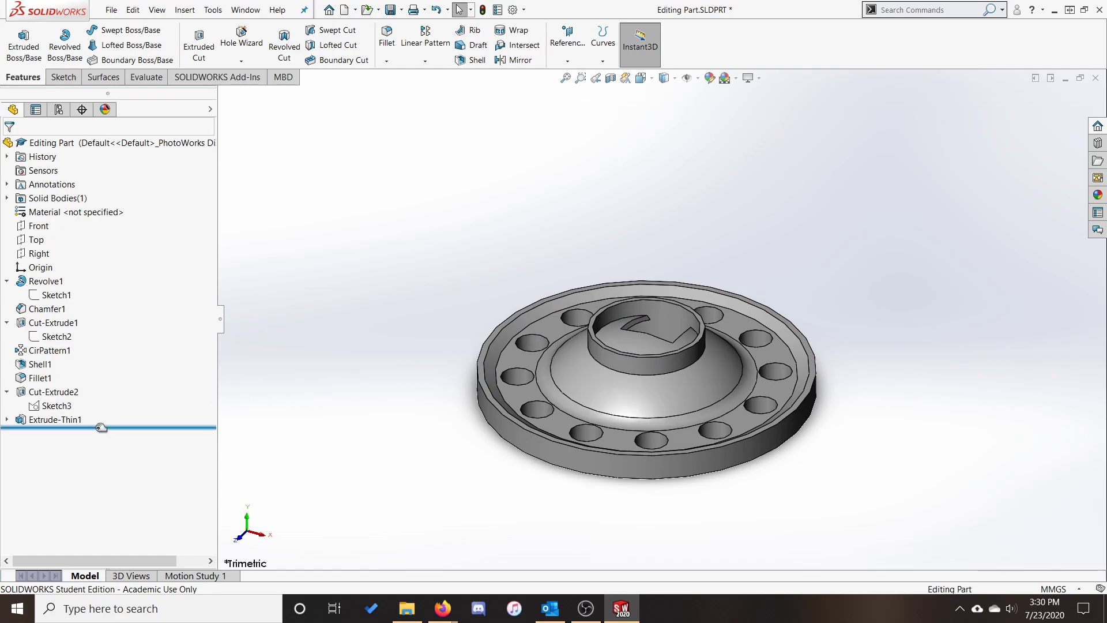
{"action": "right_click", "coordinate": [45, 392]}
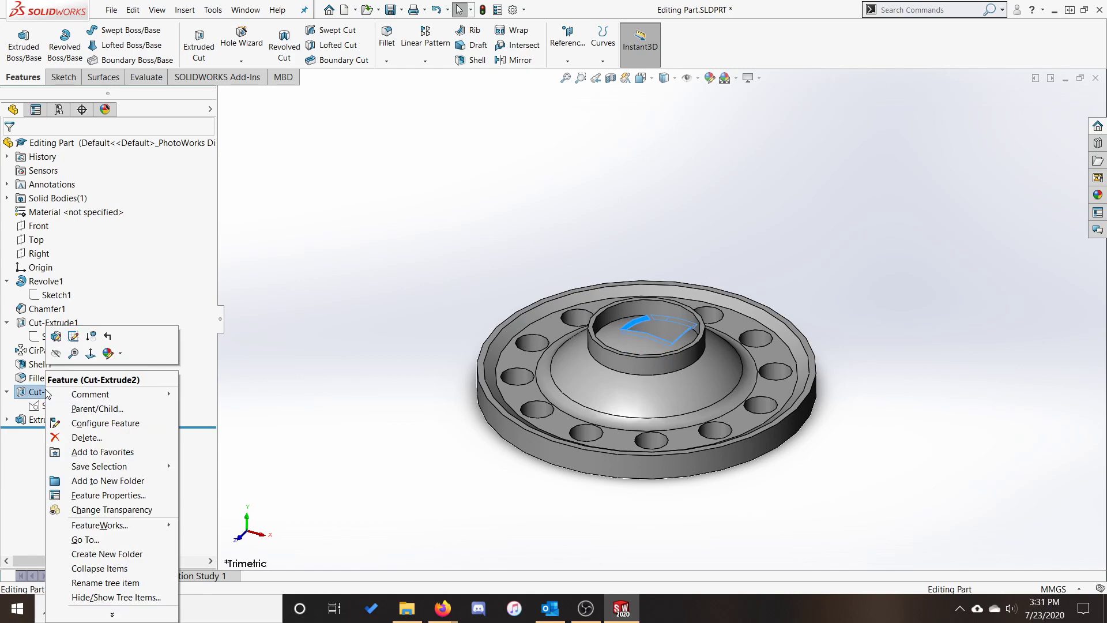
{"action": "left_click", "coordinate": [91, 336]}
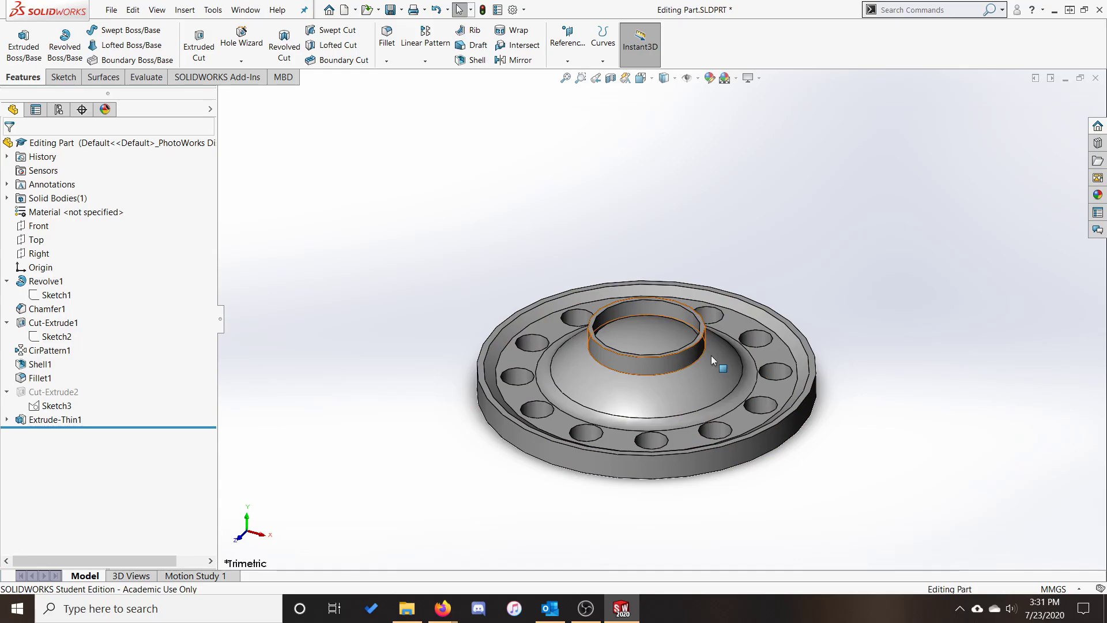
Edit Extrude-Thin1 so its Up To Surface end condition uses the outer face of the dome.
{"action": "middle_click_drag", "start_coordinate": [852, 506], "coordinate": [743, 397]}
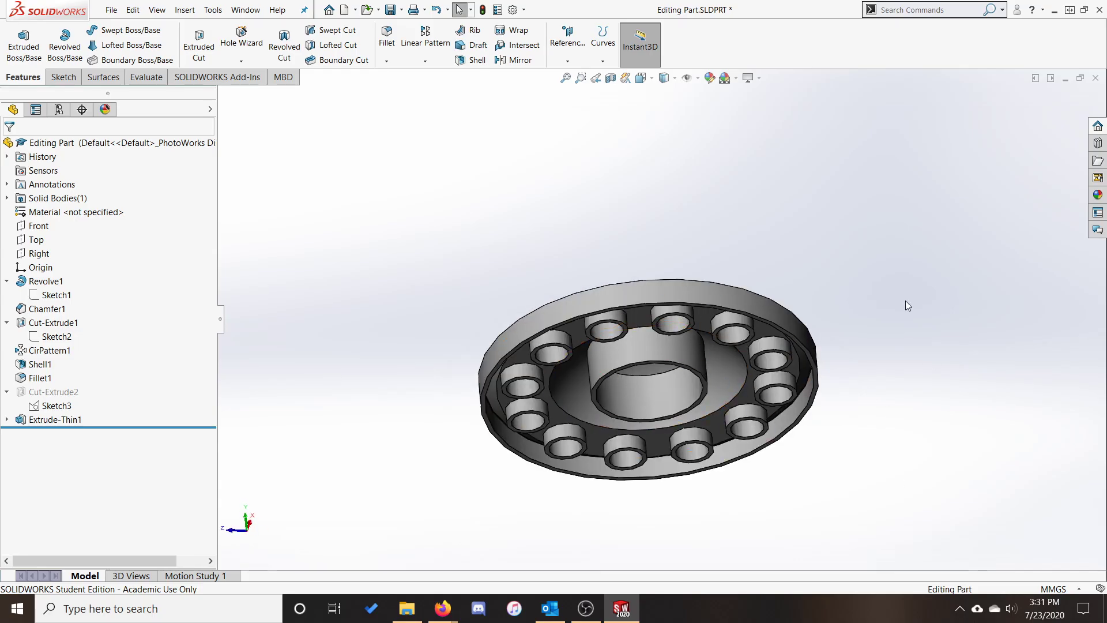
{"action": "middle_click_drag", "start_coordinate": [847, 247], "coordinate": [896, 397]}
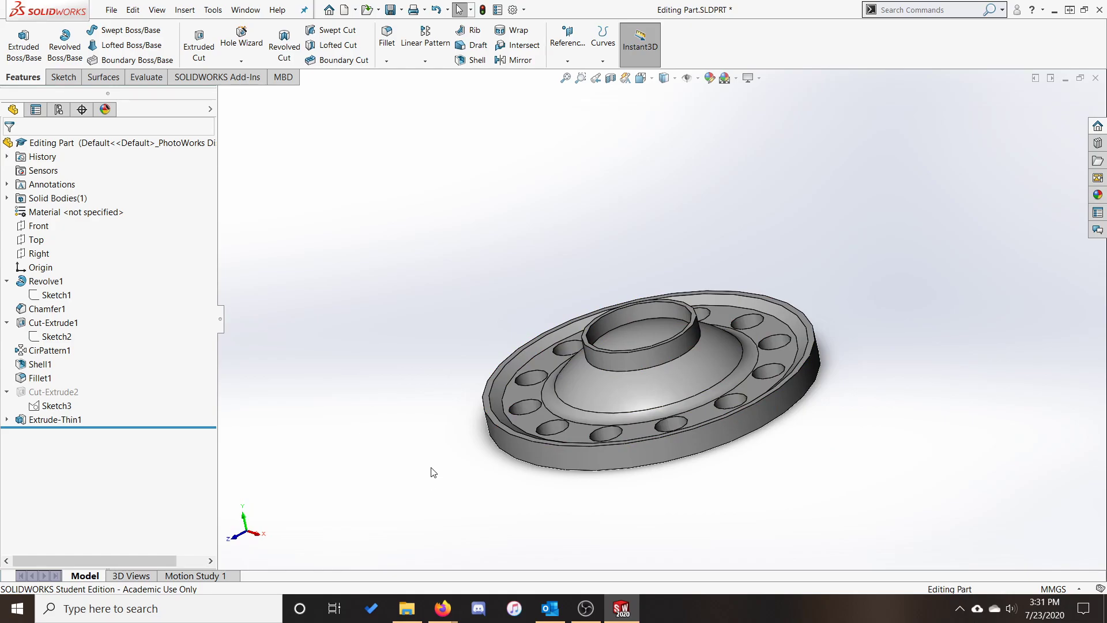
{"action": "right_click", "coordinate": [63, 420]}
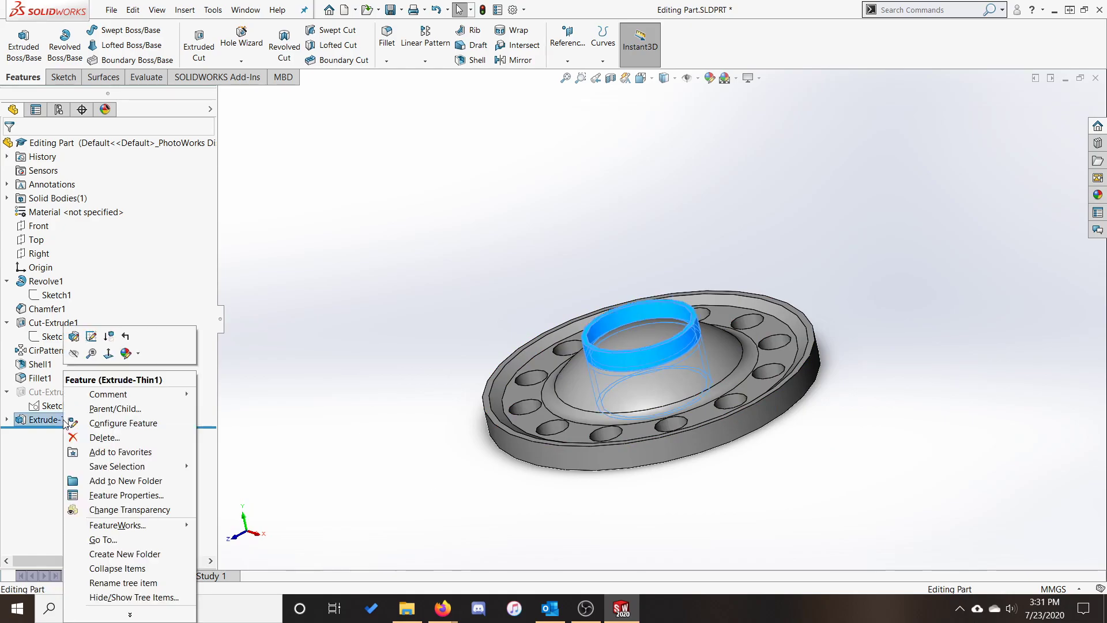
{"action": "left_click", "coordinate": [74, 336]}
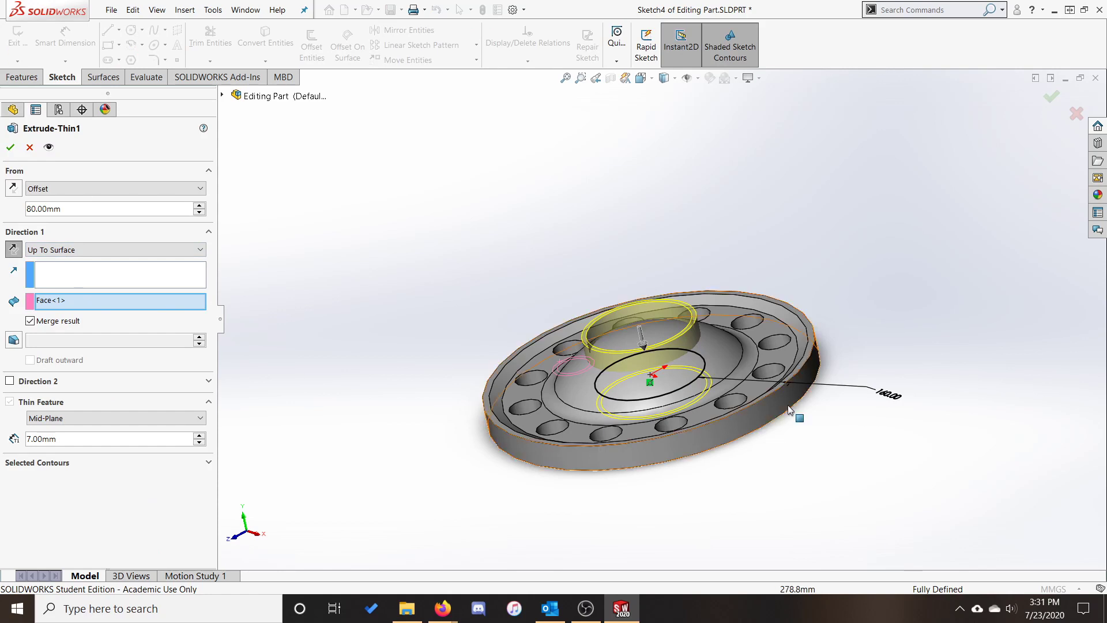
{"action": "middle_click_drag", "start_coordinate": [784, 459], "coordinate": [627, 465]}
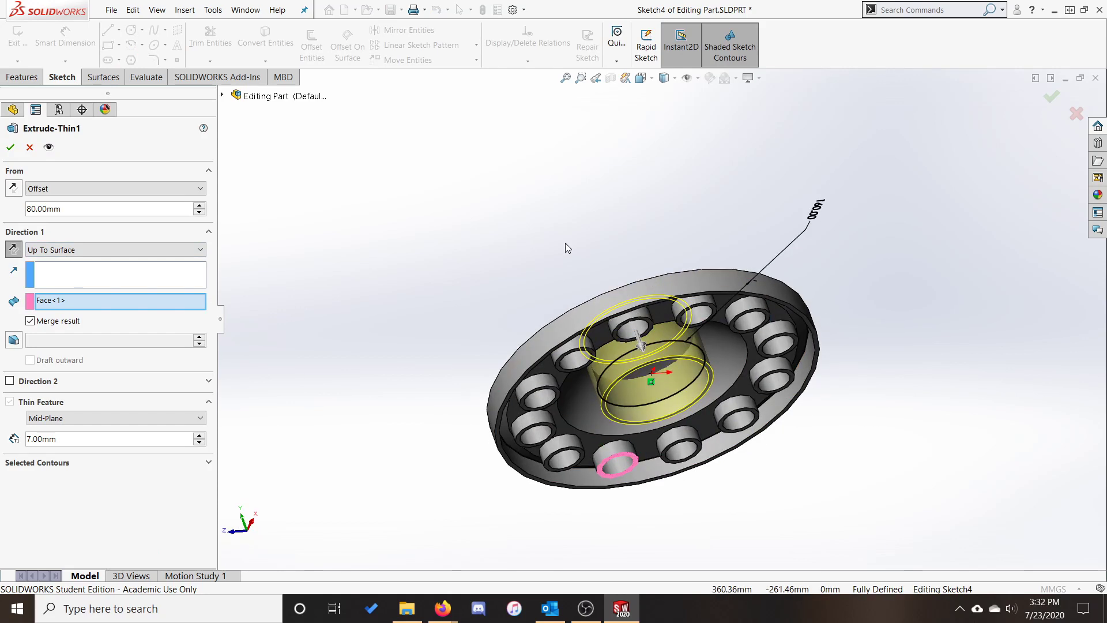
{"action": "middle_click_drag", "start_coordinate": [565, 243], "coordinate": [718, 391]}
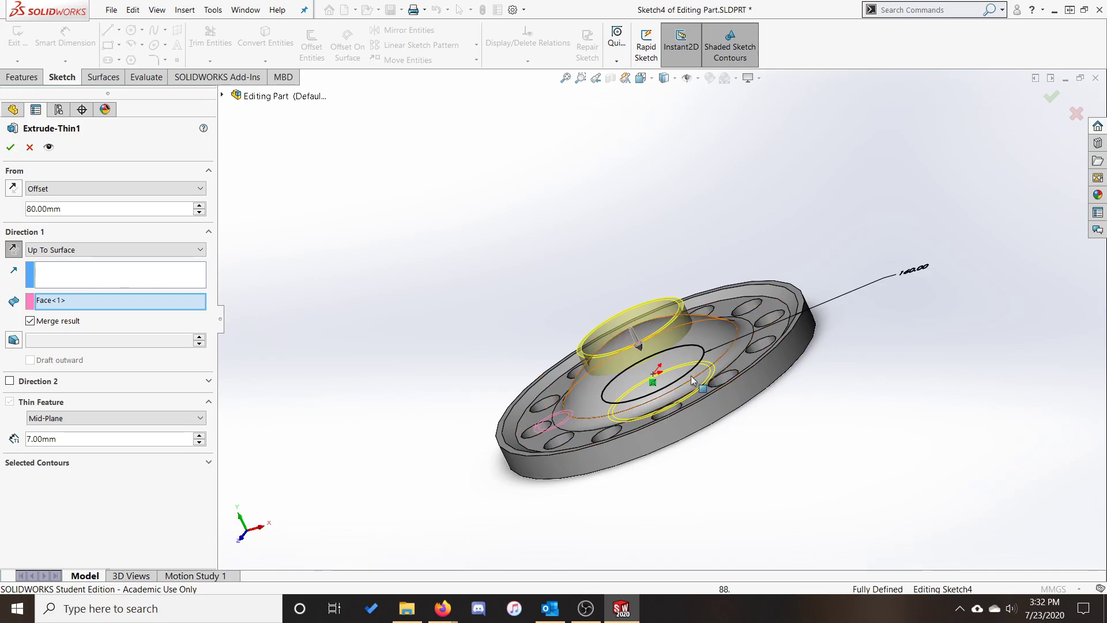
{"action": "left_click", "coordinate": [118, 303]}
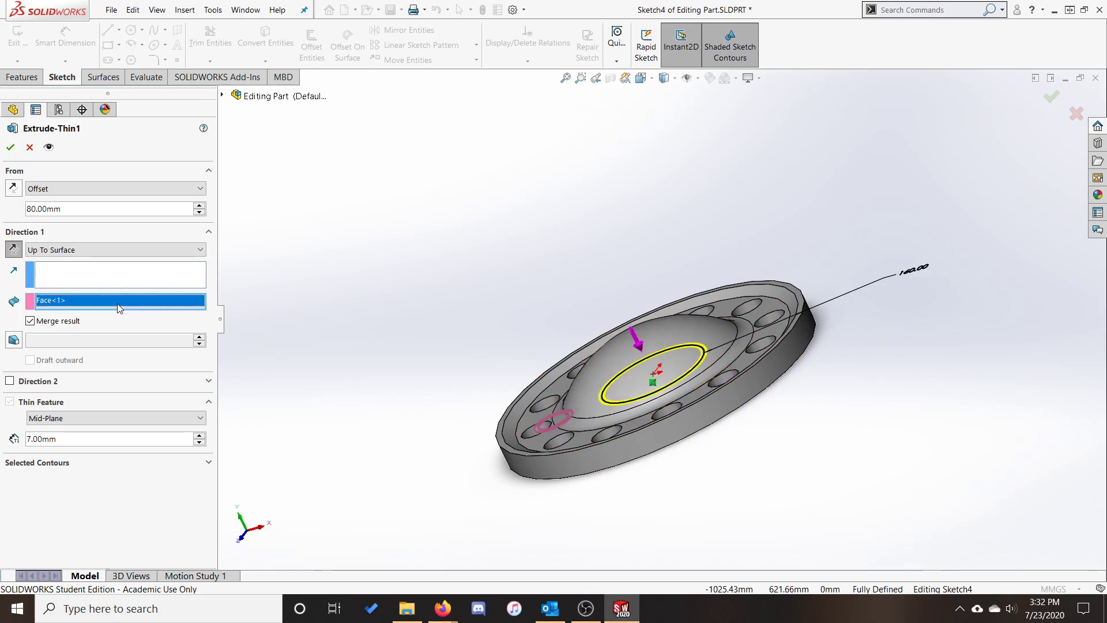
{"action": "left_click", "coordinate": [704, 333]}
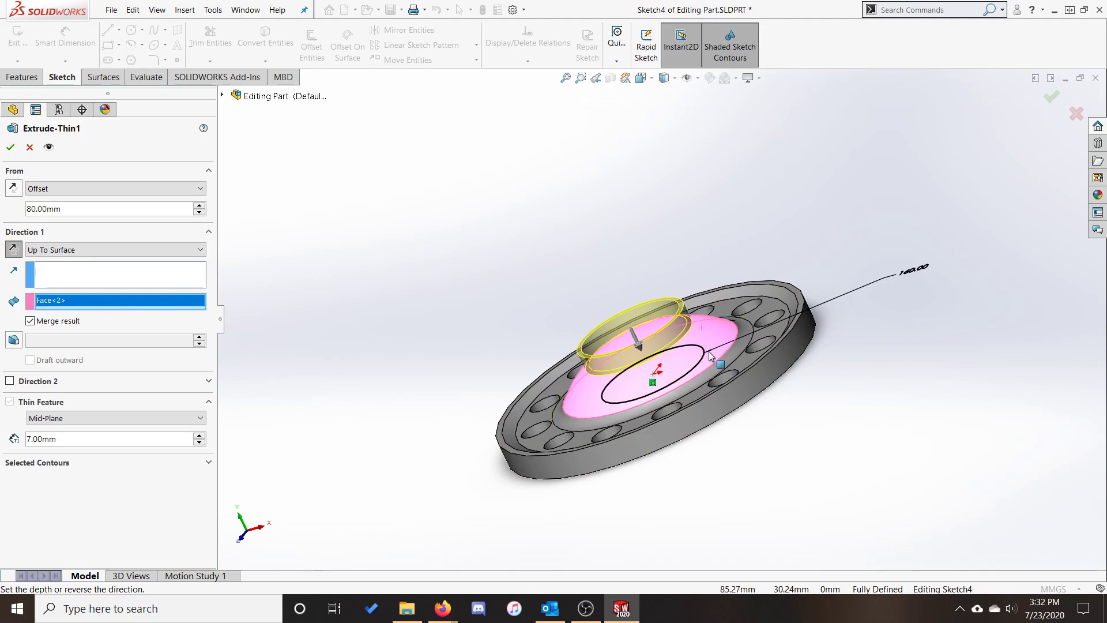
{"action": "left_click", "coordinate": [15, 150]}
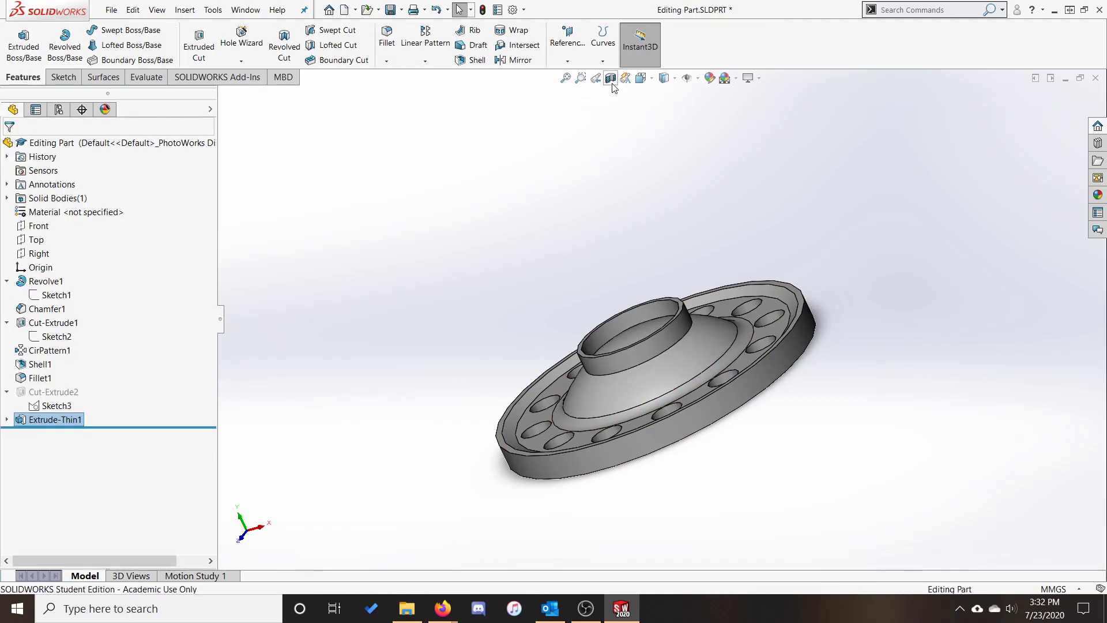
Inspect the wall of the dome and collar in a temporary section view on the Front plane.
{"action": "left_click", "coordinate": [611, 78]}
{"action": "scroll", "coordinate": [574, 466], "scroll_direction": "down", "scroll_amount": 5}
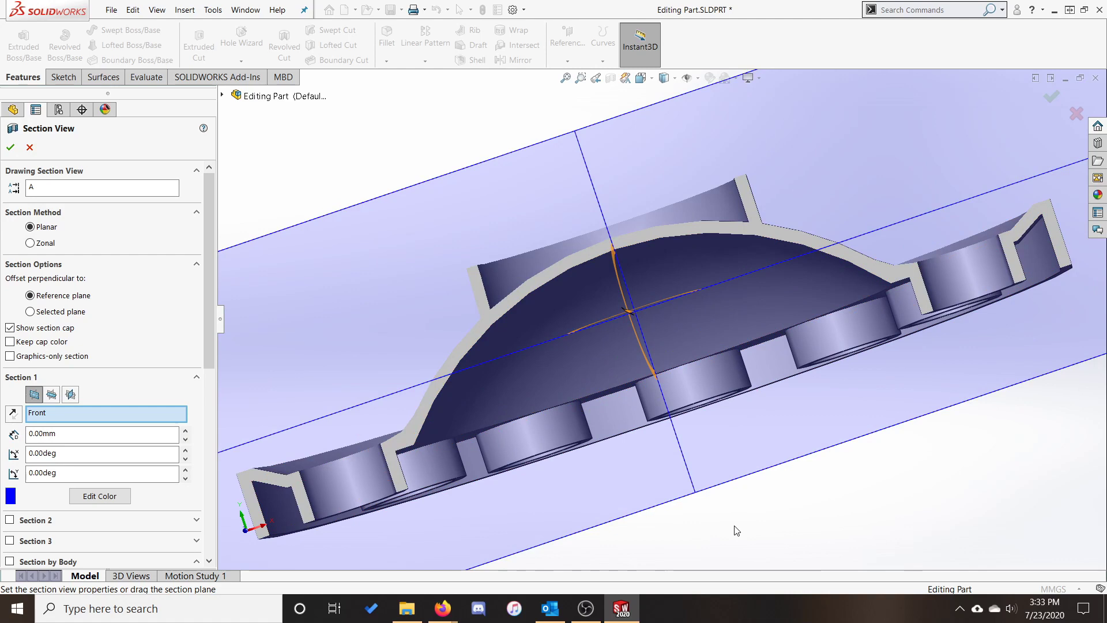
{"action": "key", "text": "Escape"}
{"action": "middle_click_drag", "start_coordinate": [785, 536], "coordinate": [758, 285]}
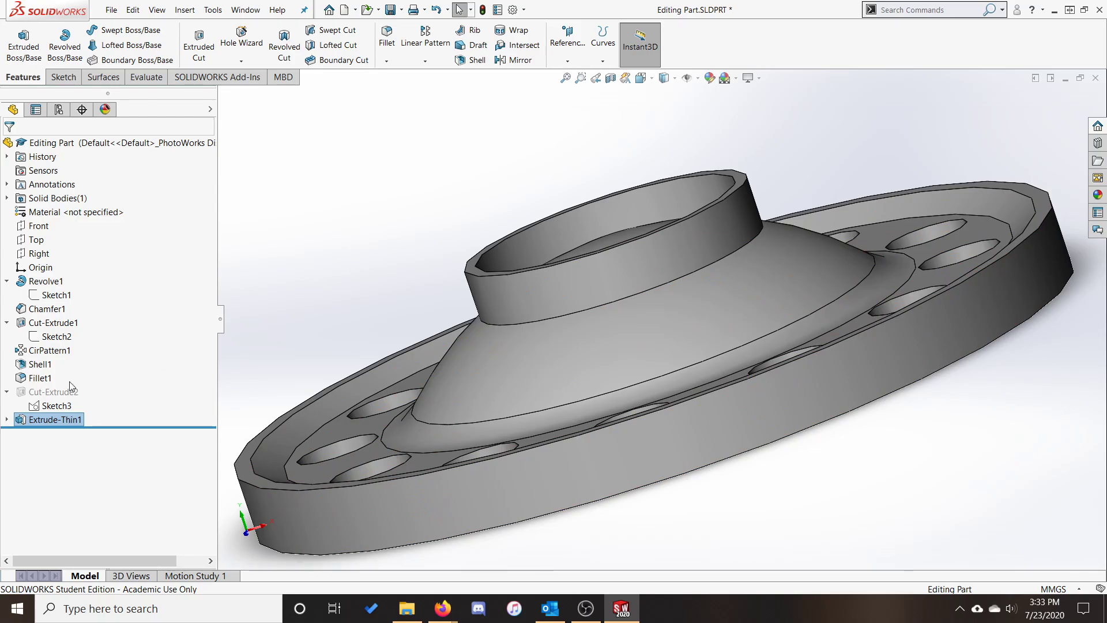
Reorder the feature history so that Fillet1 comes directly after CirPattern1, before Shell1.
{"action": "left_click_drag", "start_coordinate": [43, 380], "coordinate": [64, 352]}
{"action": "middle_click_drag", "start_coordinate": [830, 513], "coordinate": [847, 453]}
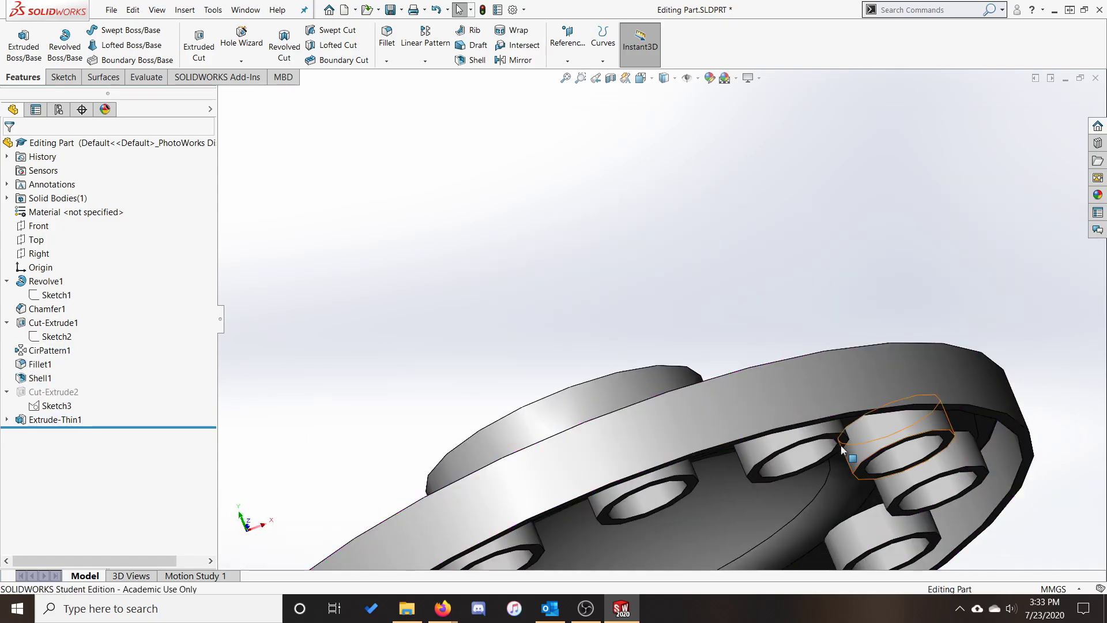
{"action": "scroll", "coordinate": [852, 519], "scroll_direction": "up", "scroll_amount": 2}
{"action": "scroll", "coordinate": [827, 367], "scroll_direction": "up", "scroll_amount": 1}
{"action": "scroll", "coordinate": [760, 497], "scroll_direction": "down", "scroll_amount": 1}
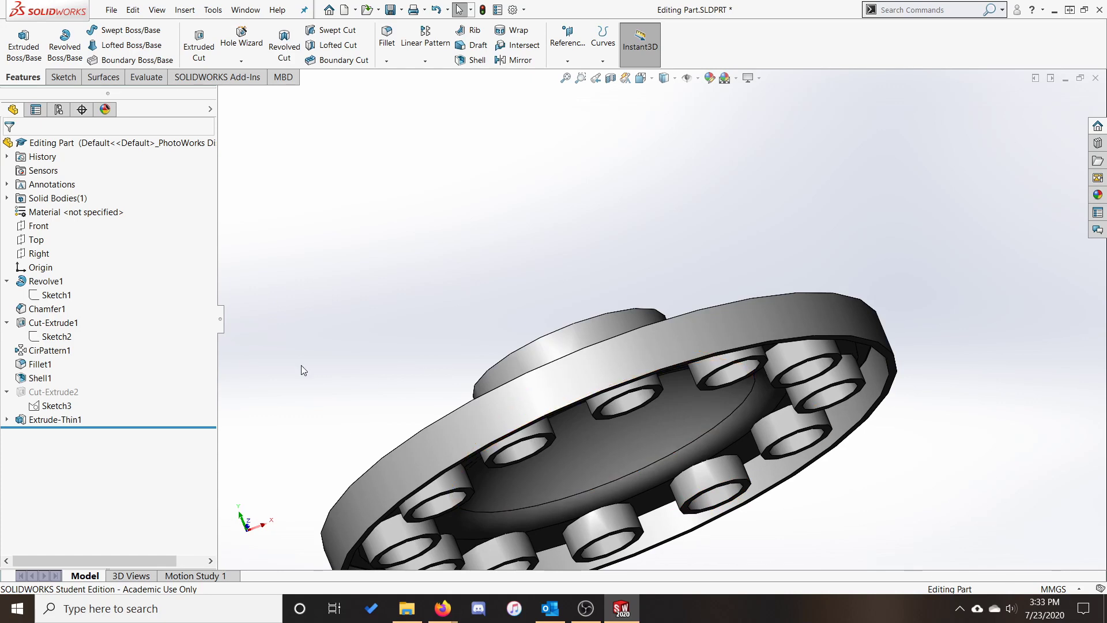
Review the parent/child relationships of Revolve1 and Shell1.
{"action": "right_click", "coordinate": [44, 281]}
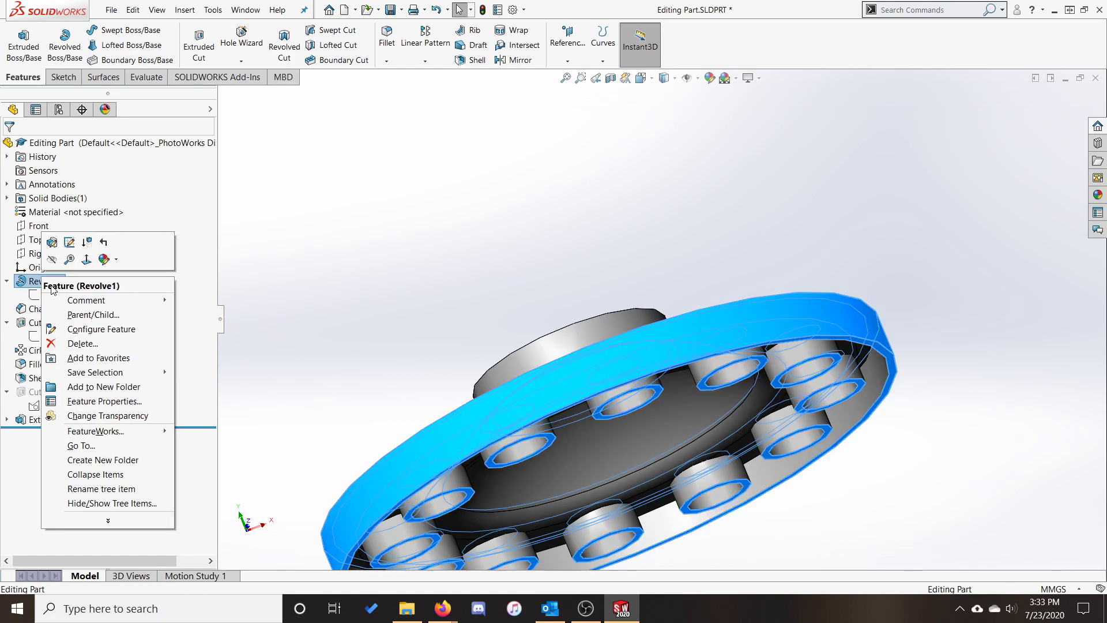
{"action": "left_click", "coordinate": [93, 314]}
{"action": "left_click", "coordinate": [625, 319]}
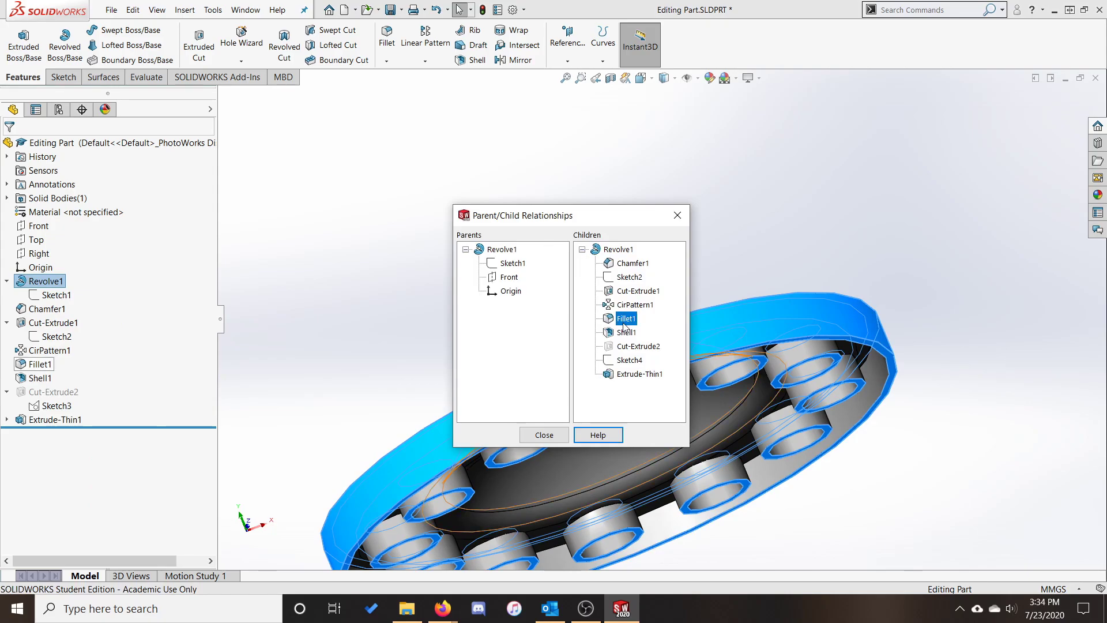
{"action": "left_click", "coordinate": [627, 249]}
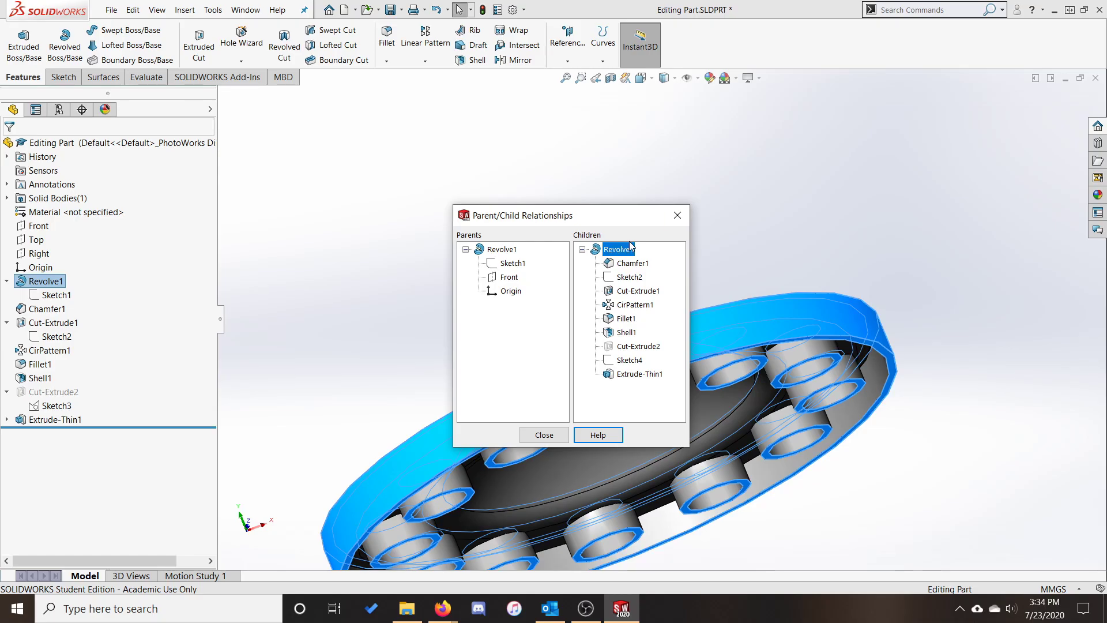
{"action": "left_click", "coordinate": [677, 215]}
{"action": "right_click", "coordinate": [40, 377]}
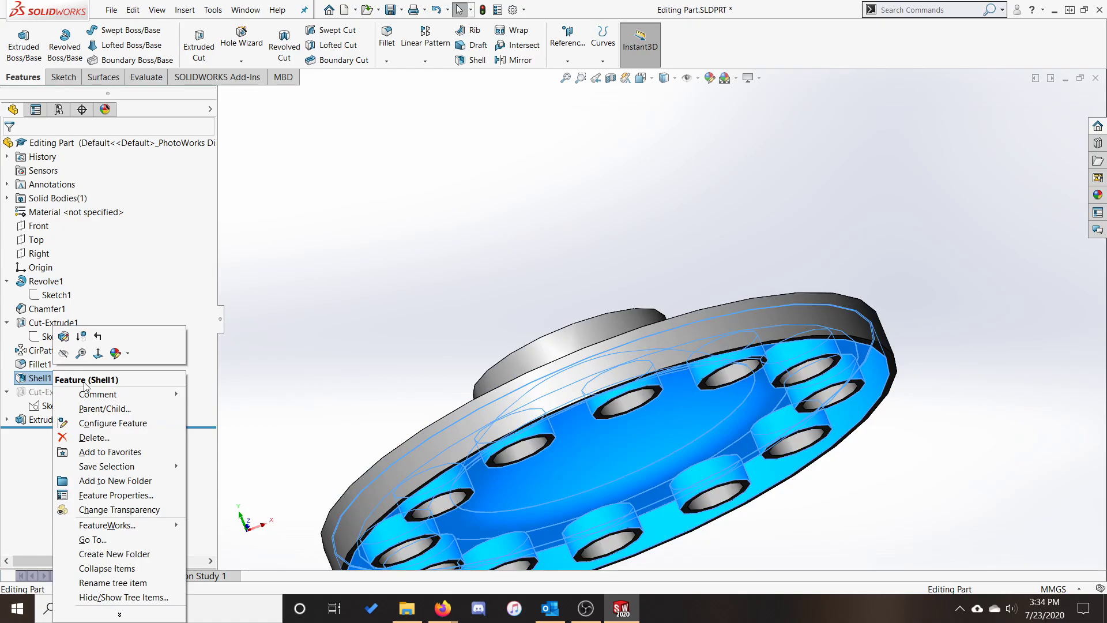
{"action": "left_click", "coordinate": [105, 408]}
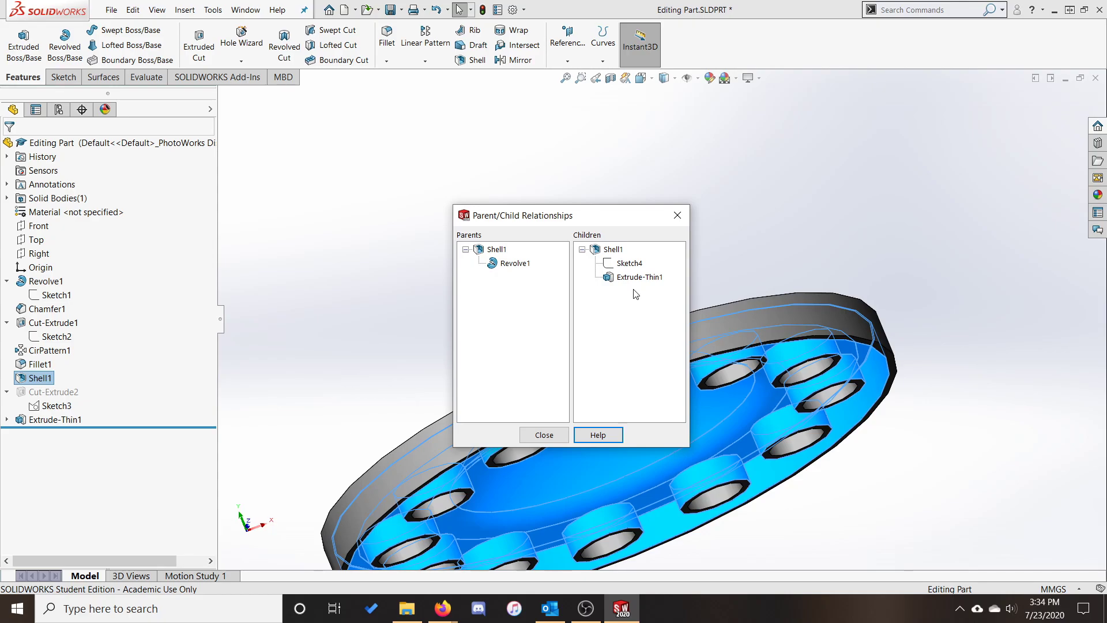
{"action": "left_click", "coordinate": [679, 211]}
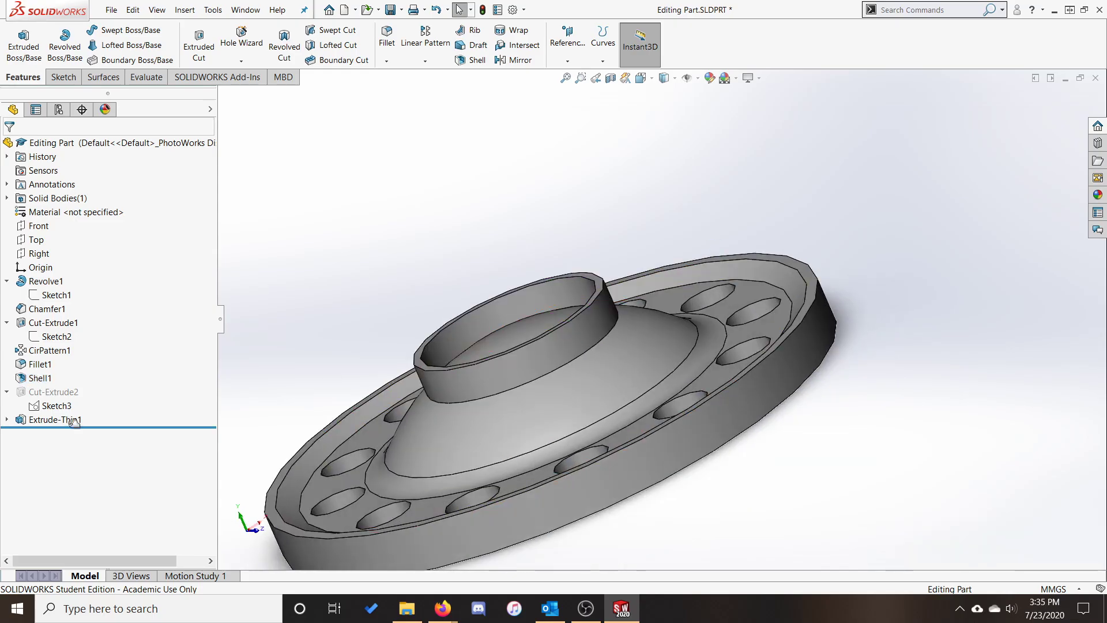
Select Extrude-Thin1's Sketch4 and view the model normal to it.
{"action": "left_click", "coordinate": [7, 420]}
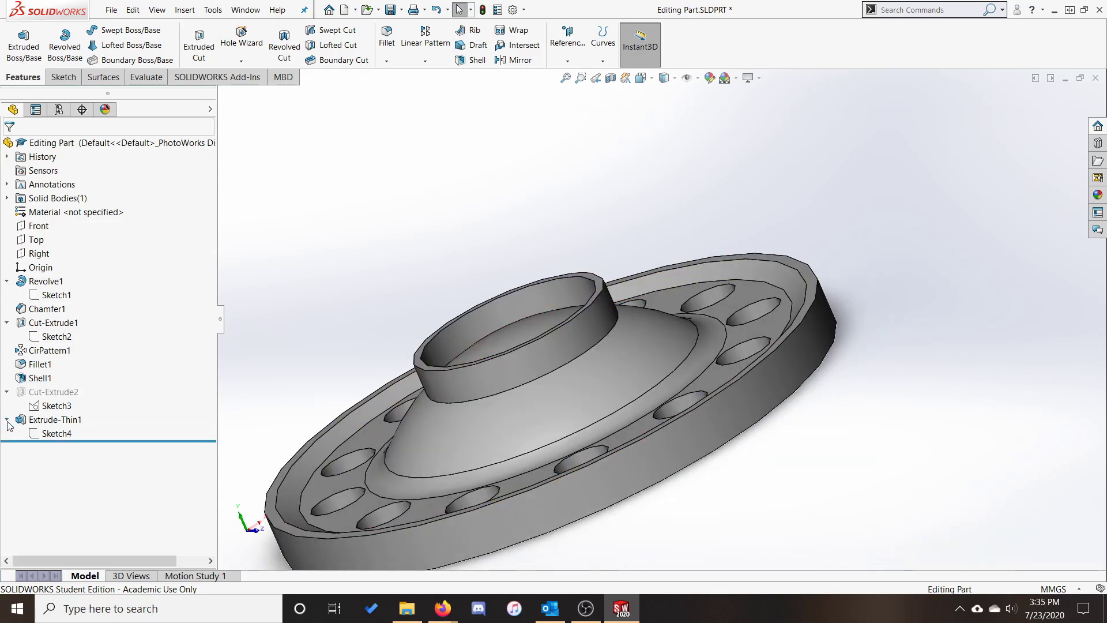
{"action": "left_click", "coordinate": [56, 433]}
{"action": "left_click", "coordinate": [101, 415]}
{"action": "scroll", "coordinate": [749, 403], "scroll_direction": "down", "scroll_amount": 6}
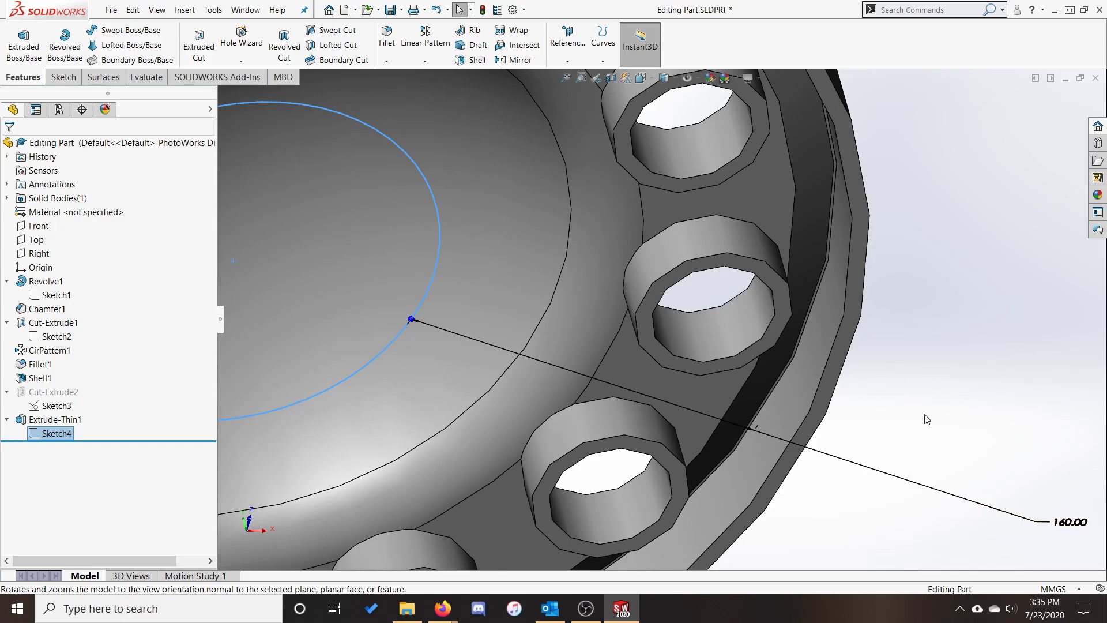
Edit Cut-Extrude1's Sketch2 and delete the circle together with its dimensions.
{"action": "key", "text": "ctrl+7"}
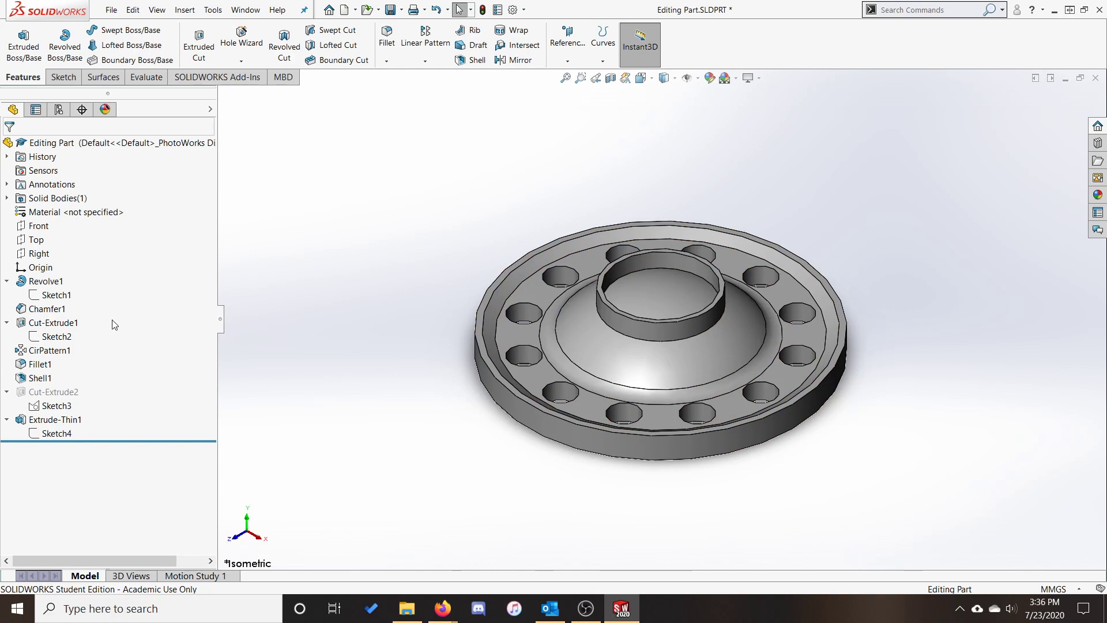
{"action": "right_click", "coordinate": [61, 324]}
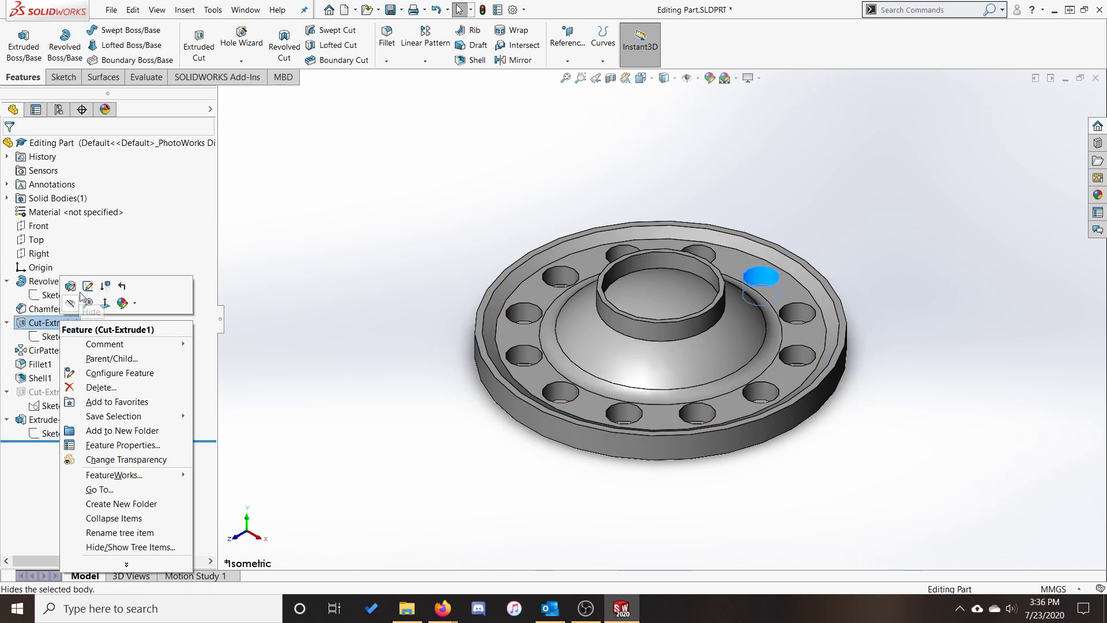
{"action": "left_click", "coordinate": [88, 286]}
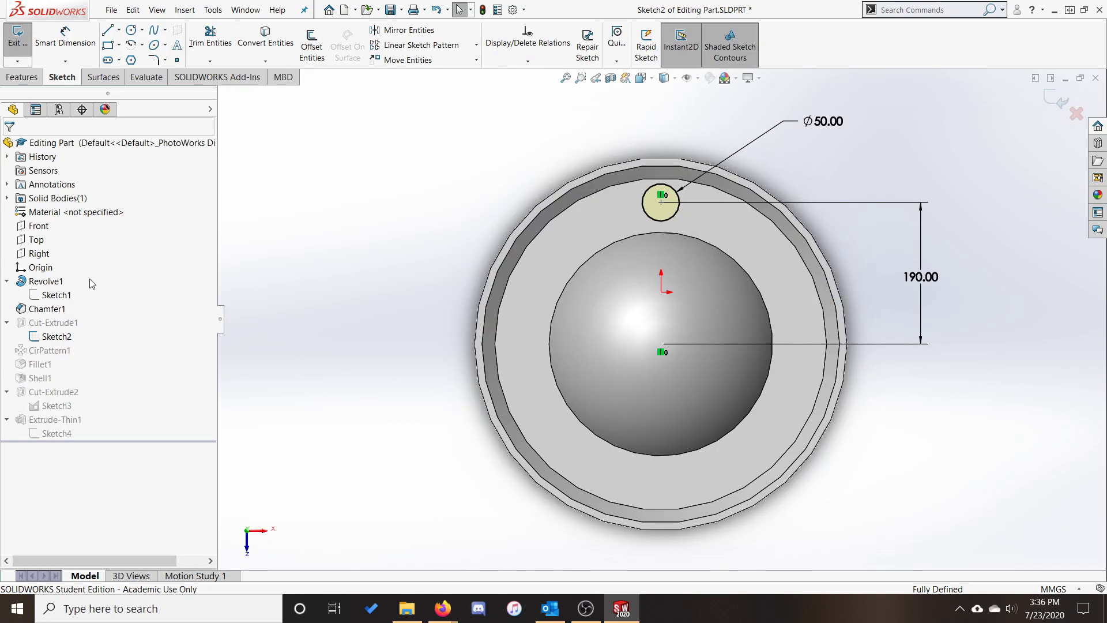
{"action": "mouse_move", "coordinate": [542, 133]}
{"action": "left_mouse_down"}
{"action": "mouse_move", "coordinate": [1021, 445]}
{"action": "mouse_move", "coordinate": [1015, 433]}
{"action": "left_mouse_up"}
{"action": "key", "text": "Delete"}
{"action": "key", "text": "Return"}
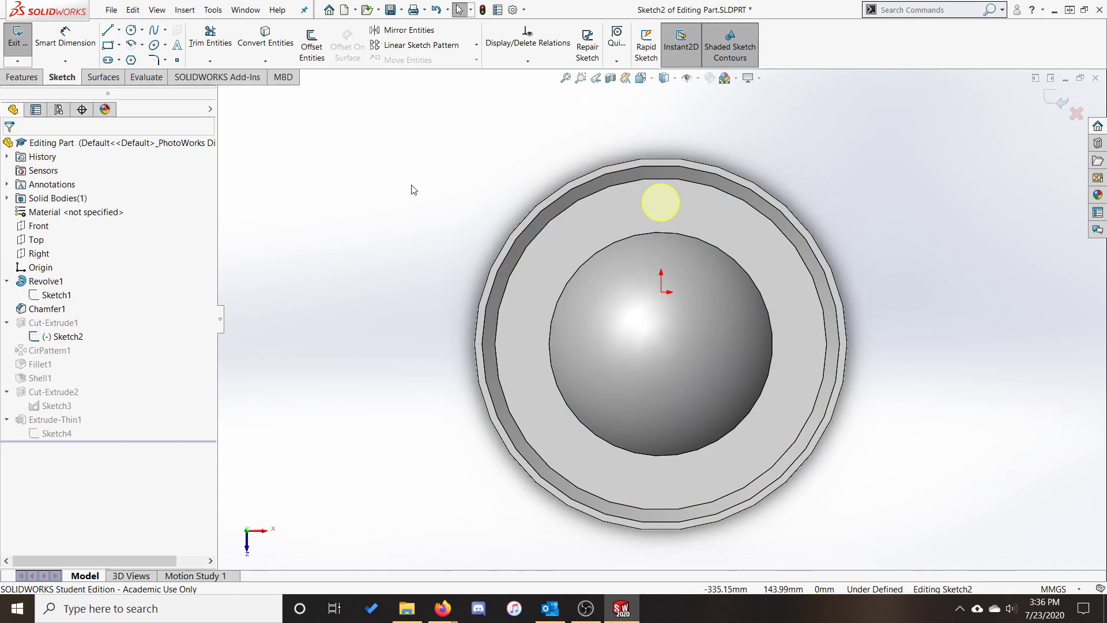
Draw a triangle around a 30 mm construction circle centred 190 mm directly above the dome's centre in Sketch2, and exit the sketch.
{"action": "left_click", "coordinate": [131, 60]}
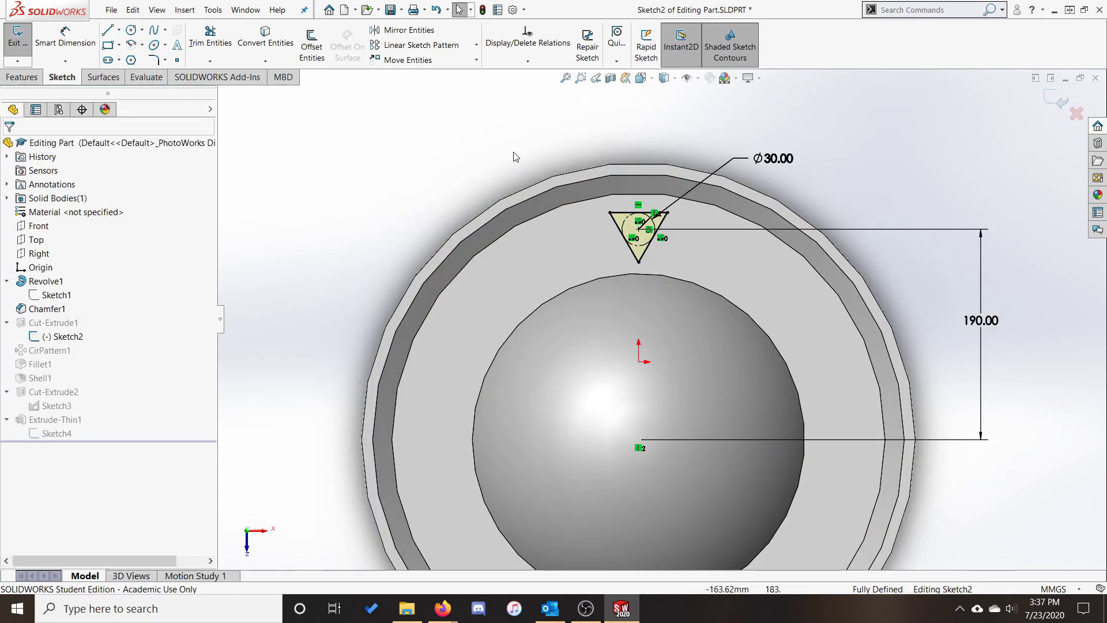
{"action": "left_click", "coordinate": [1048, 98]}
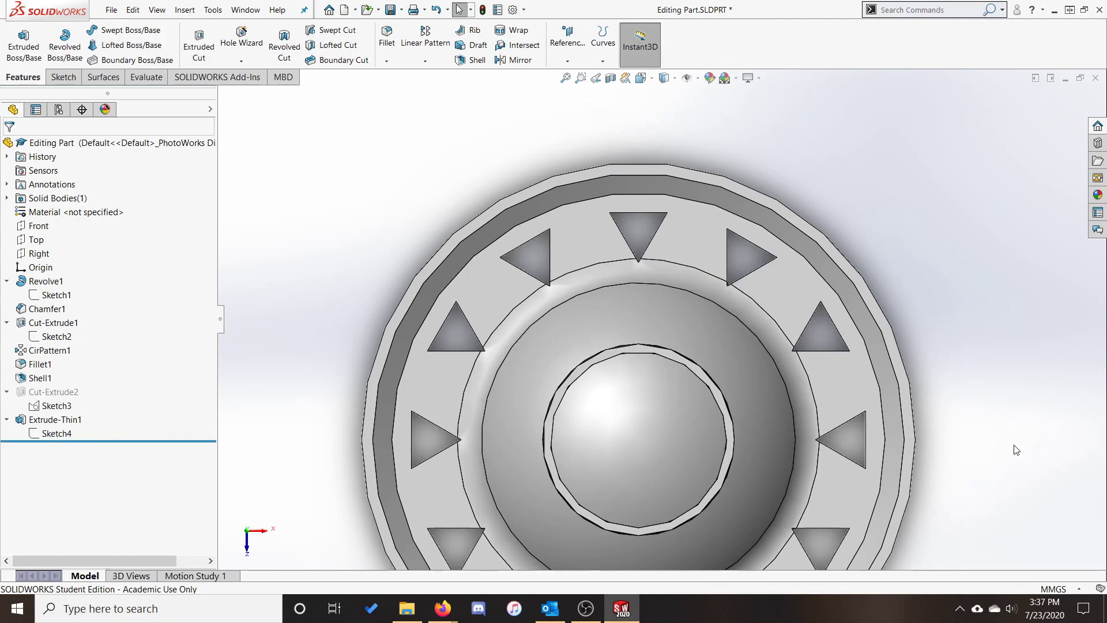
Reorder the feature history so that Cut-Extrude1 and CirPattern1 both come after Shell1.
{"action": "middle_click_drag", "start_coordinate": [1016, 450], "coordinate": [708, 472]}
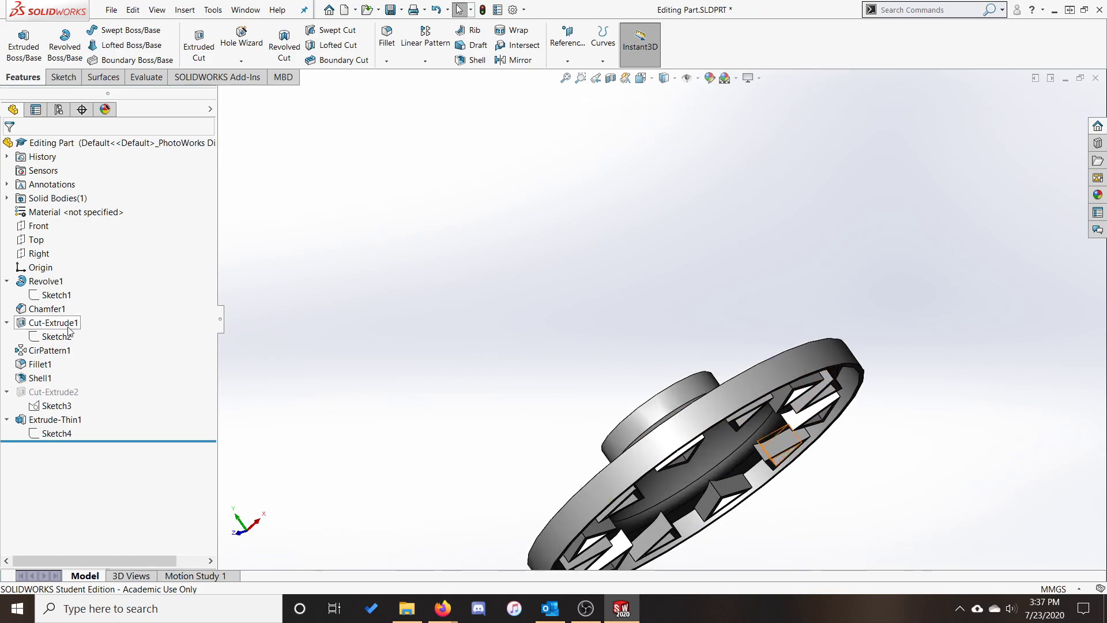
{"action": "mouse_move", "coordinate": [63, 352]}
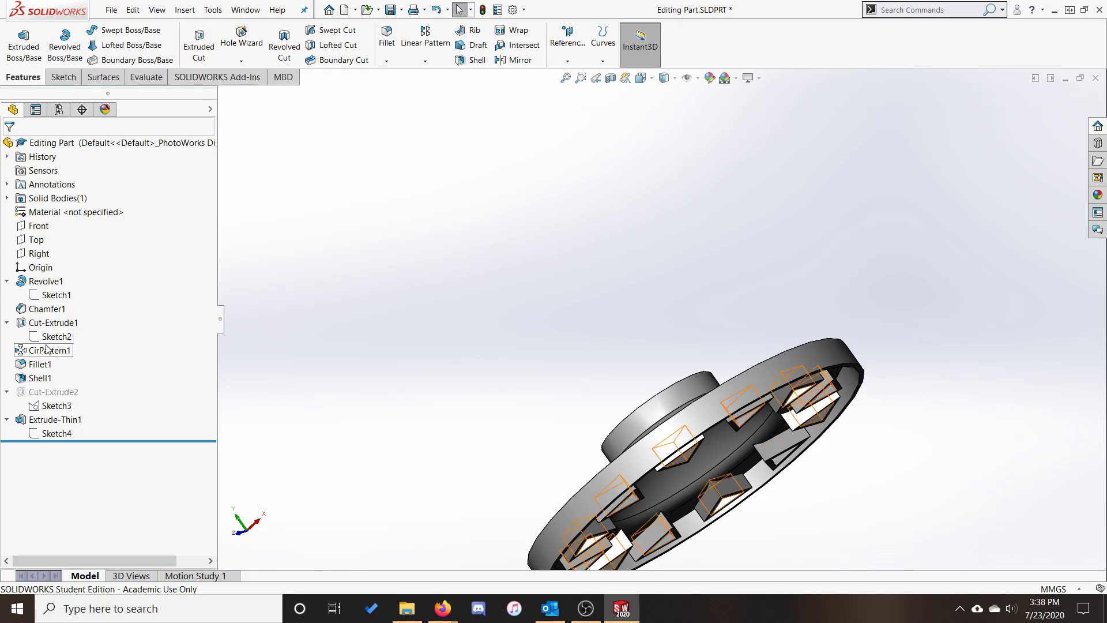
{"action": "left_click_drag", "start_coordinate": [43, 346], "coordinate": [35, 385]}
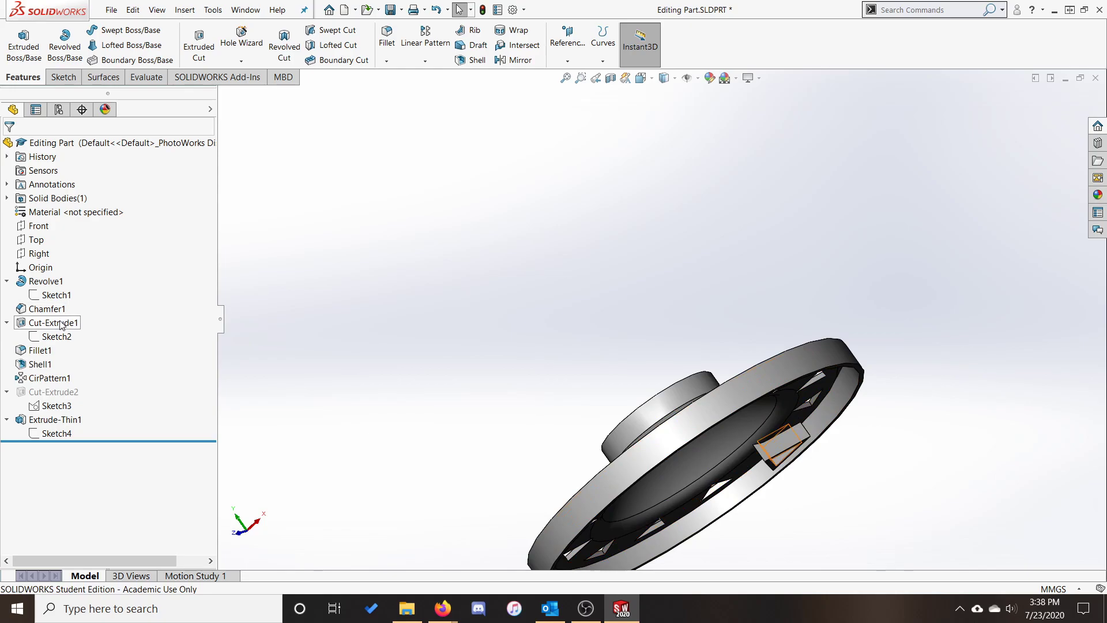
{"action": "left_click_drag", "start_coordinate": [51, 322], "coordinate": [39, 368]}
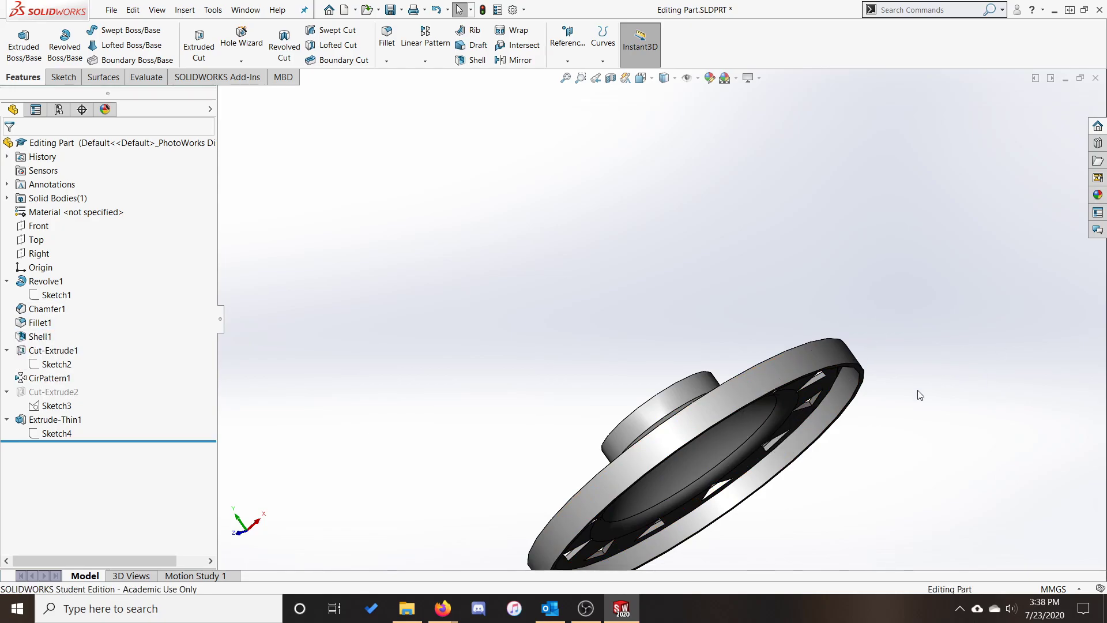
Roll the model back to the state just before Shell1, with Fillet1 as the last active feature.
{"action": "key", "text": "ctrl+7"}
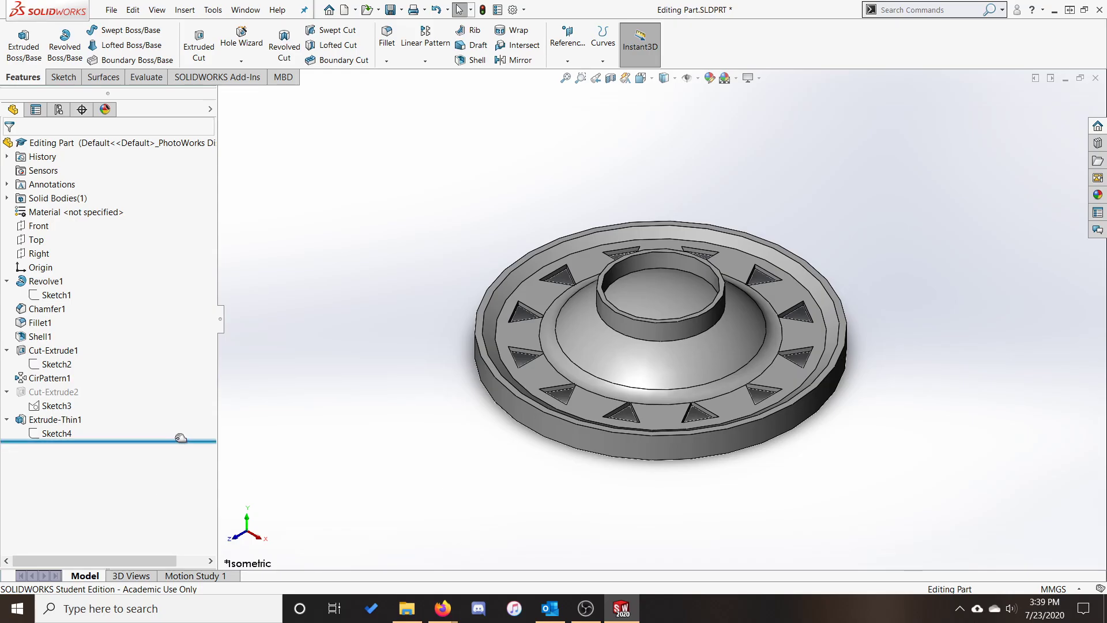
{"action": "mouse_move", "coordinate": [180, 440]}
{"action": "left_mouse_down"}
{"action": "mouse_move", "coordinate": [155, 330]}
{"action": "mouse_move", "coordinate": [131, 443]}
{"action": "left_mouse_up"}
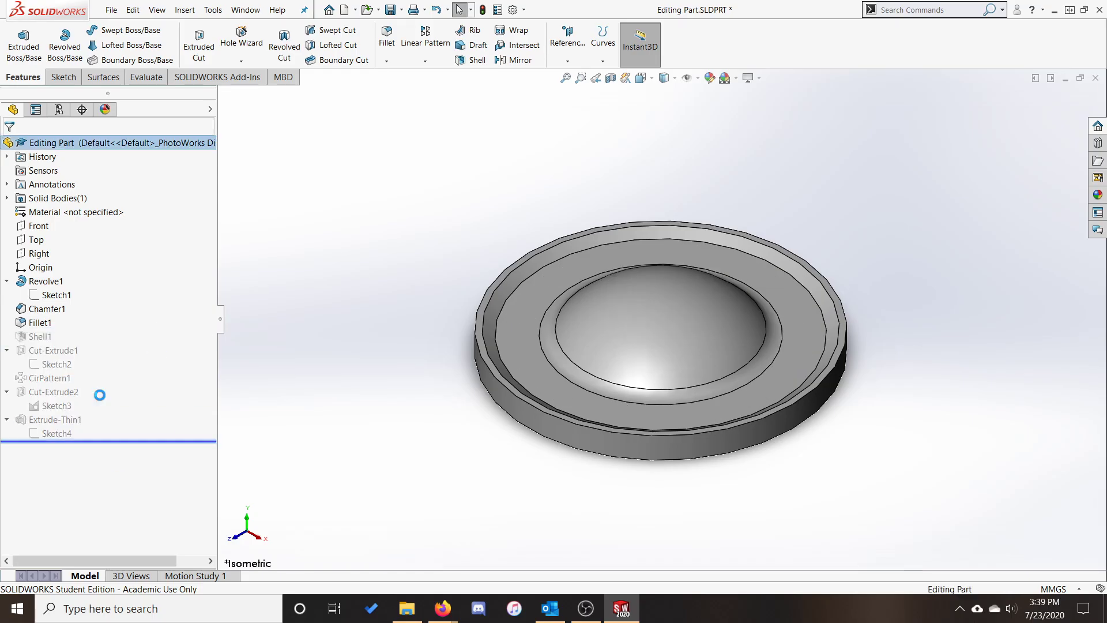
{"action": "right_click", "coordinate": [48, 339]}
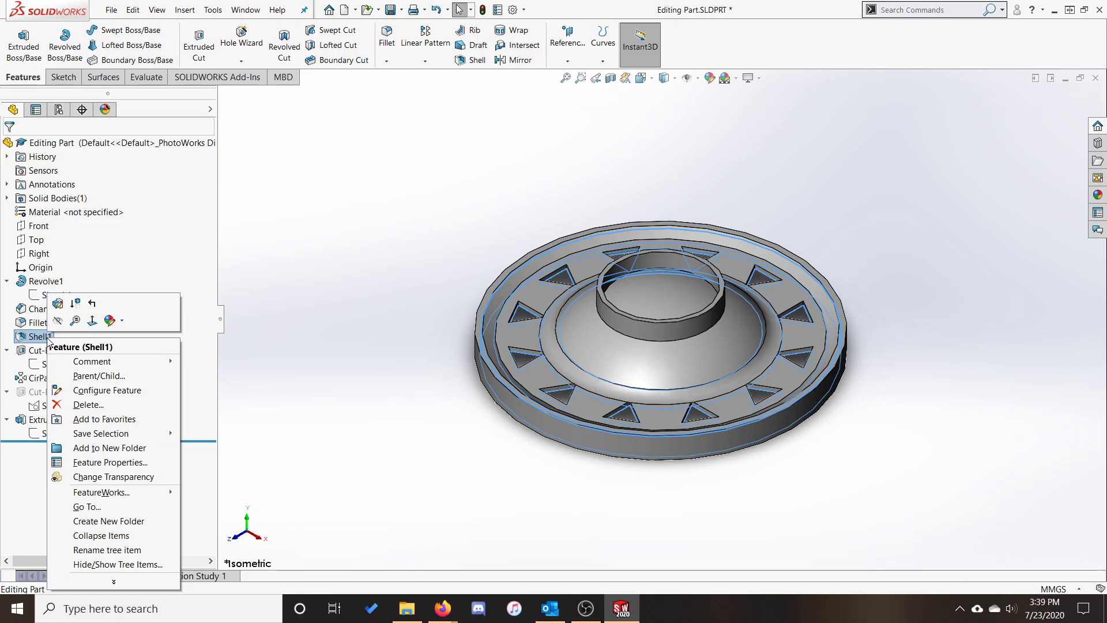
{"action": "left_click", "coordinate": [93, 304]}
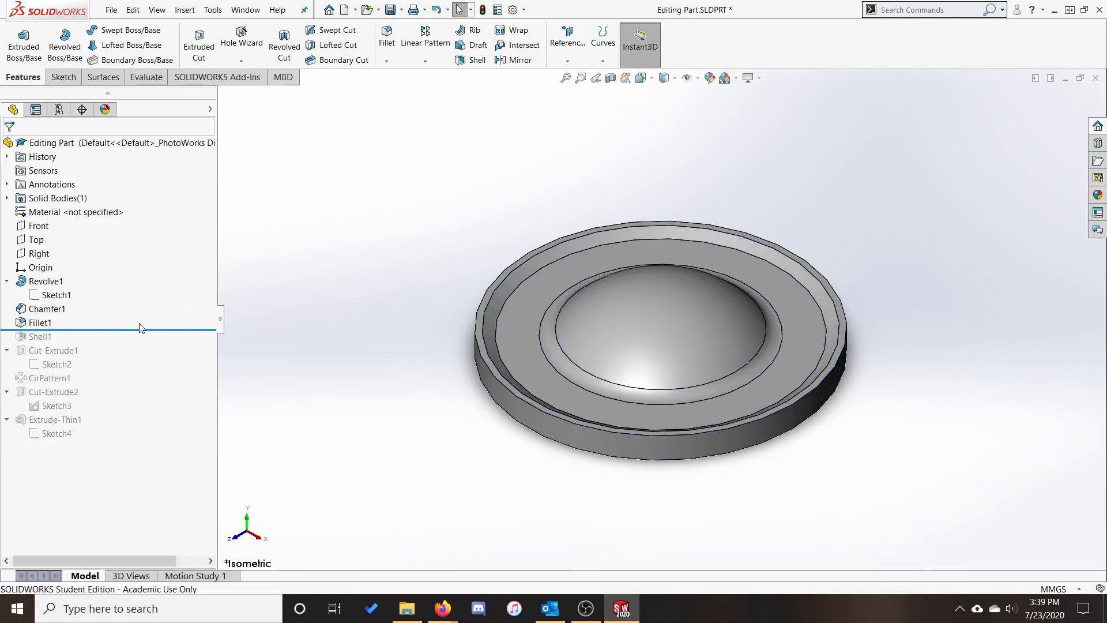
Sketch a boss profile on the disc's flat underside from the disc's edge, two tangent lines and an arc centred 300 mm from the origin.
{"action": "left_click", "coordinate": [23, 40]}
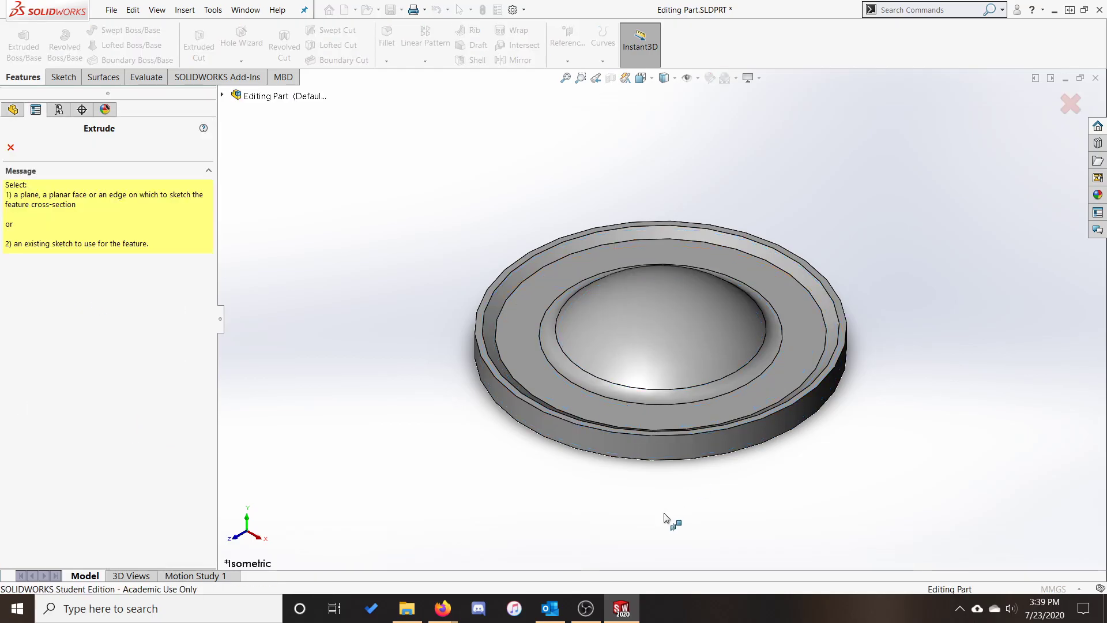
{"action": "mouse_move", "coordinate": [662, 519]}
{"action": "middle_mouse_down"}
{"action": "mouse_move", "coordinate": [686, 420]}
{"action": "mouse_move", "coordinate": [749, 323]}
{"action": "middle_mouse_up"}
{"action": "left_click", "coordinate": [749, 323]}
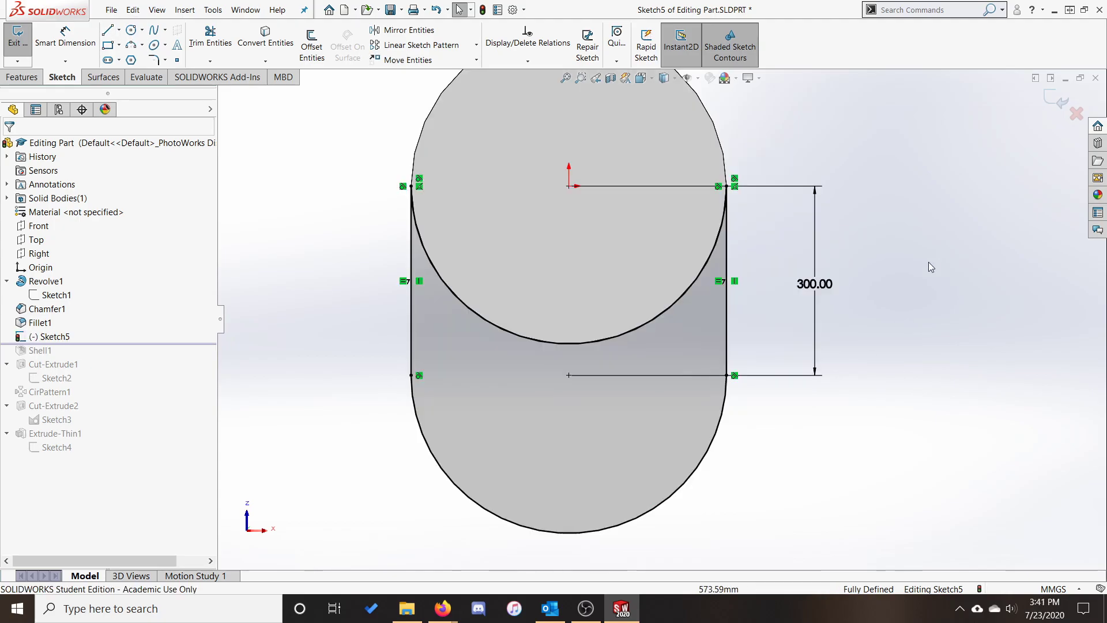
Extrude the profile with the Up To Surface end condition to the ring-shaped face of the rim, merging the result.
{"action": "left_click", "coordinate": [21, 76]}
{"action": "left_click", "coordinate": [23, 43]}
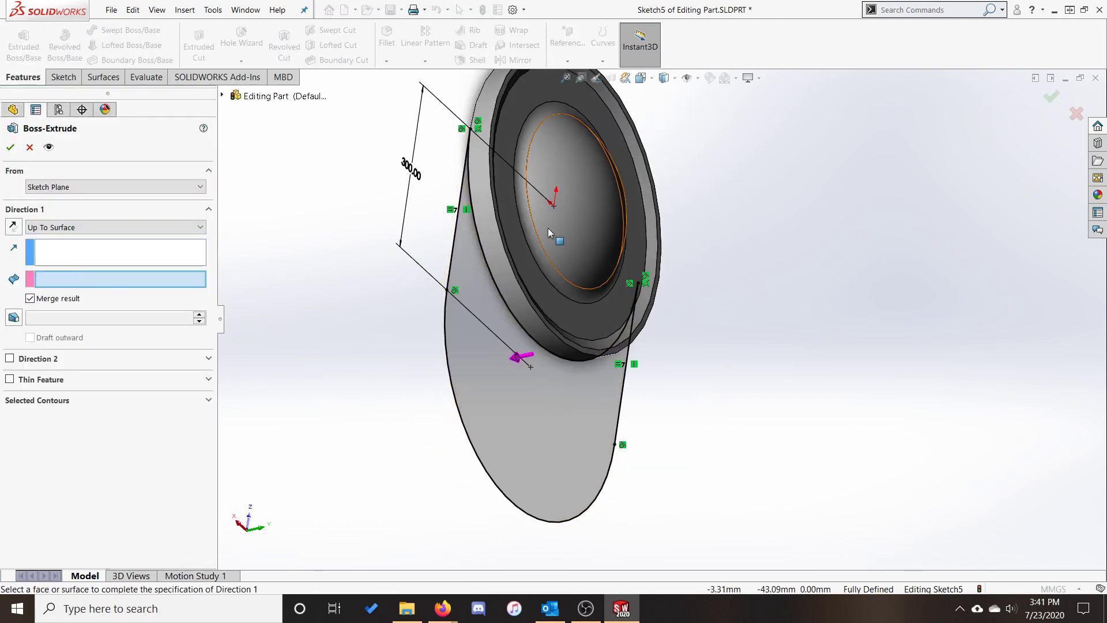
{"action": "scroll", "coordinate": [554, 250], "scroll_direction": "down", "scroll_amount": 5}
{"action": "left_click", "coordinate": [532, 266]}
{"action": "scroll", "coordinate": [427, 266], "scroll_direction": "up", "scroll_amount": 4}
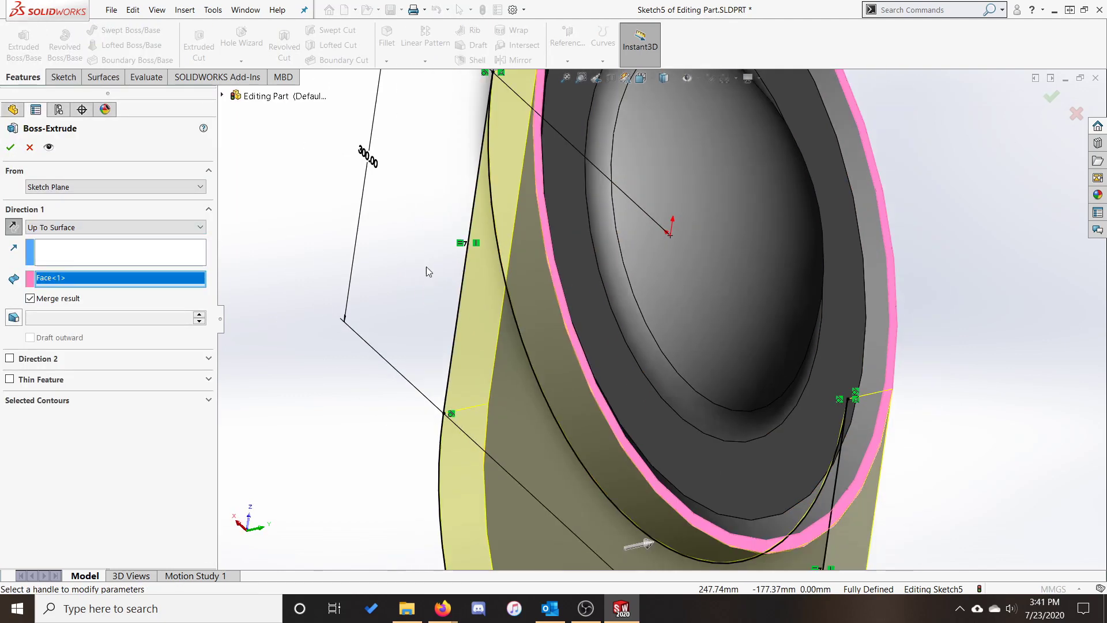
{"action": "left_click", "coordinate": [10, 148]}
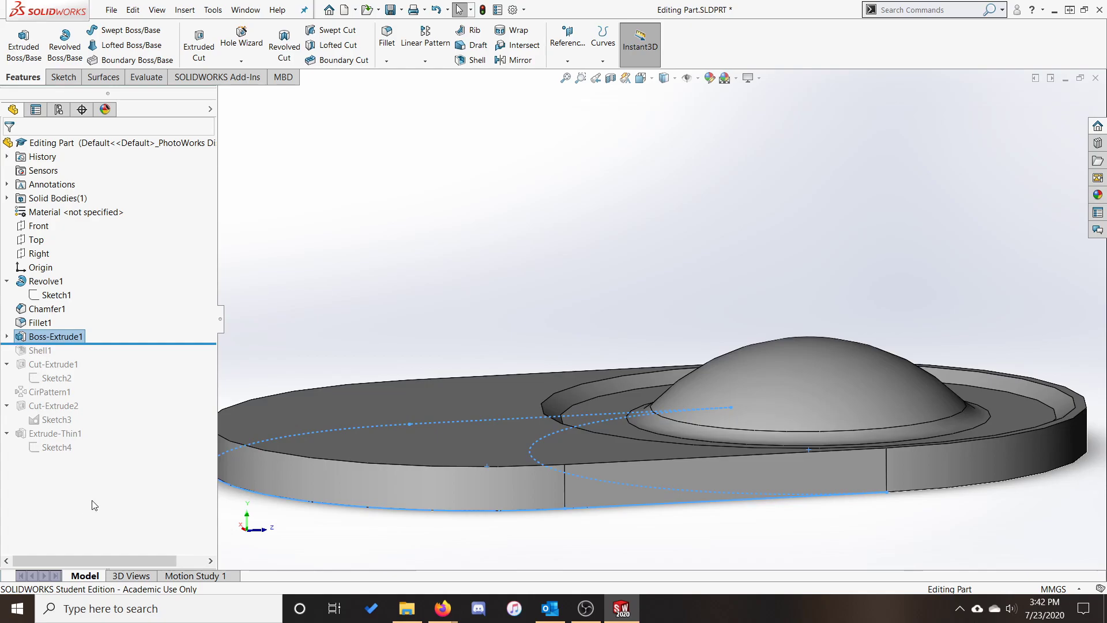
Roll the feature history forward to the end and inspect the rebuilt part from below and in isometric view.
{"action": "right_click", "coordinate": [75, 336]}
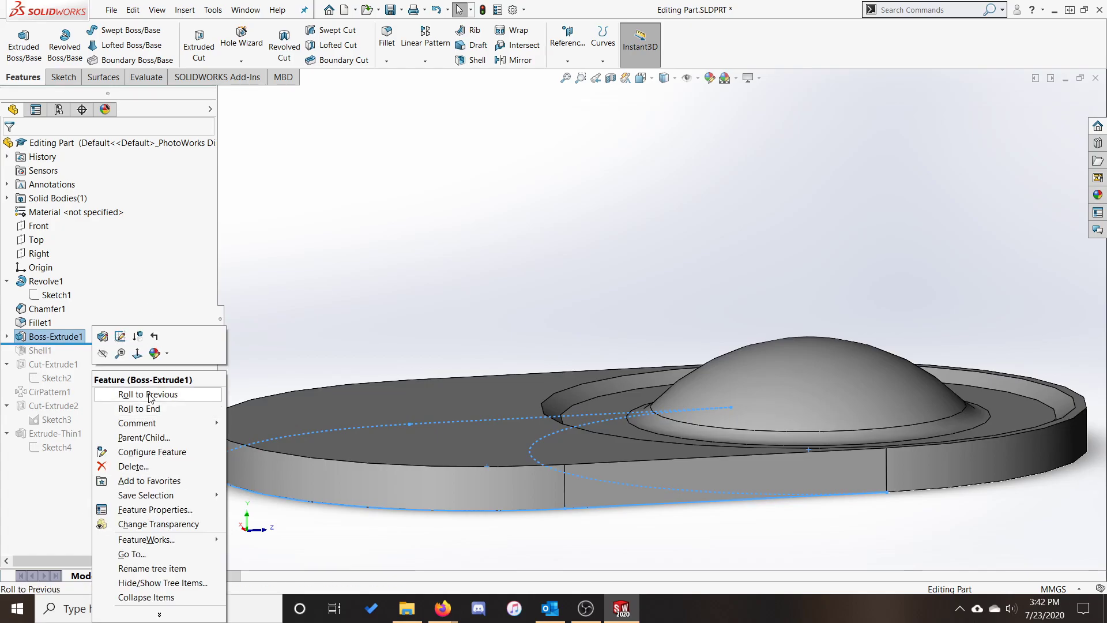
{"action": "left_click", "coordinate": [131, 410]}
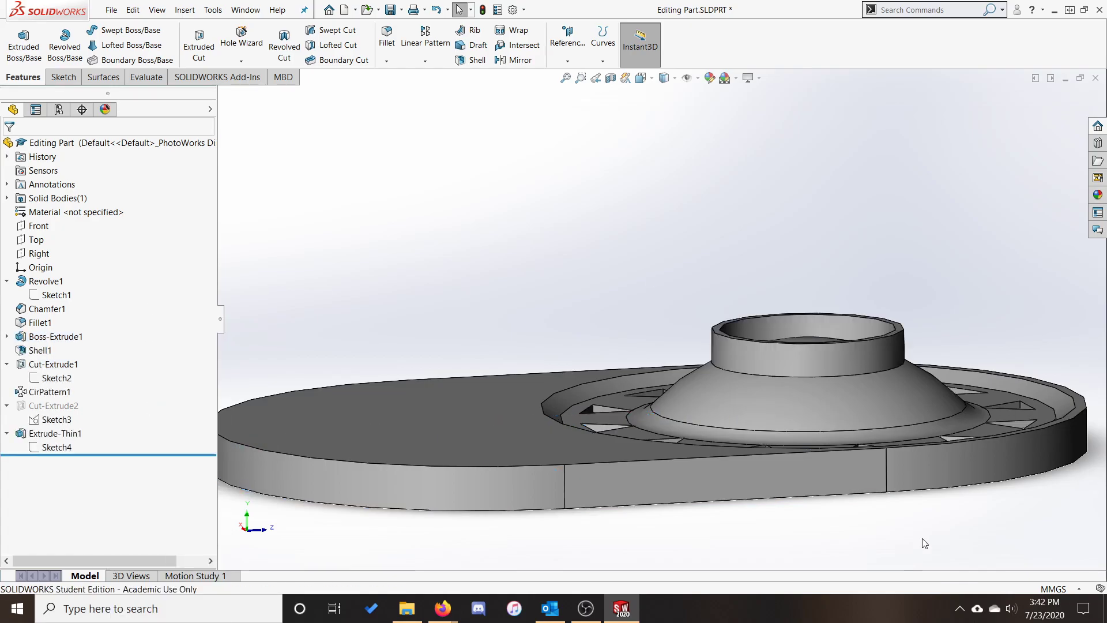
{"action": "middle_click_drag", "start_coordinate": [925, 542], "coordinate": [934, 451]}
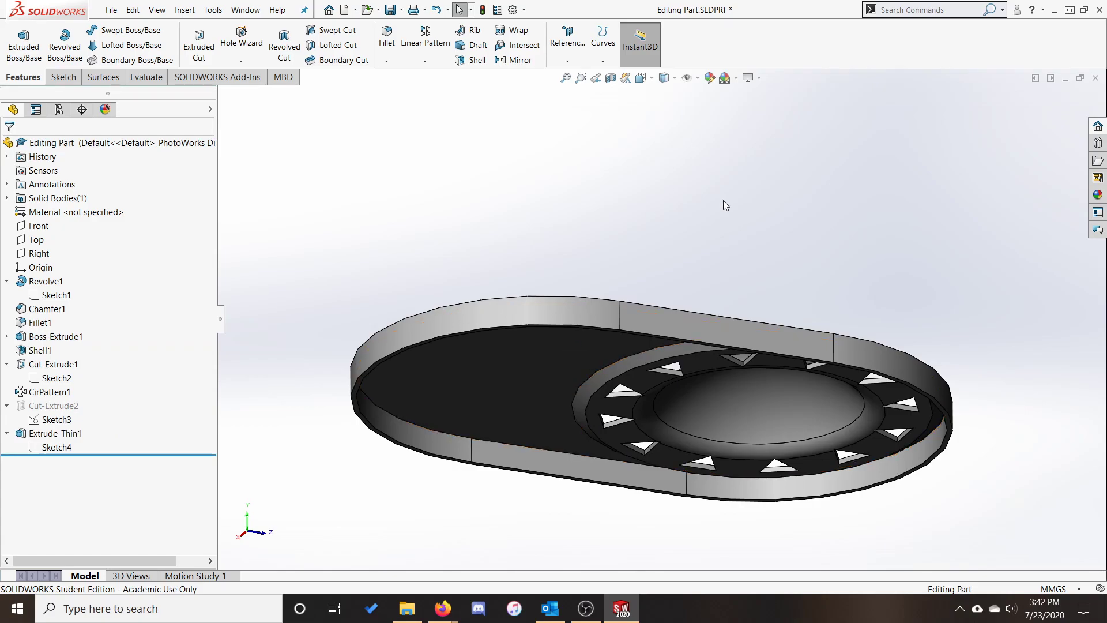
{"action": "key", "text": "ctrl+7"}
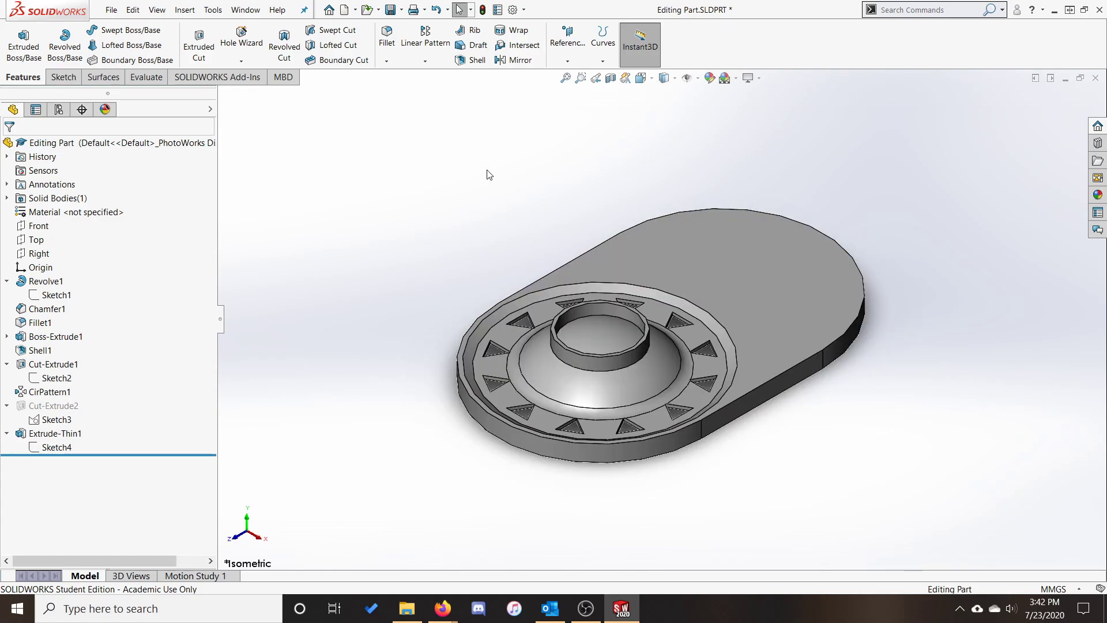